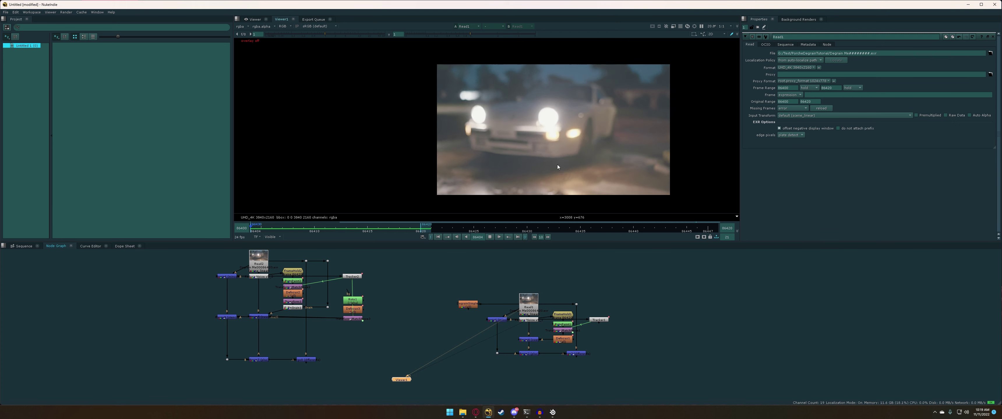
# Step: Stop the playback and examine the car plate up close in the viewer, along with the degrain node tree
pyautogui.click(489, 237)
pyautogui.scroll(5, 572, 186)
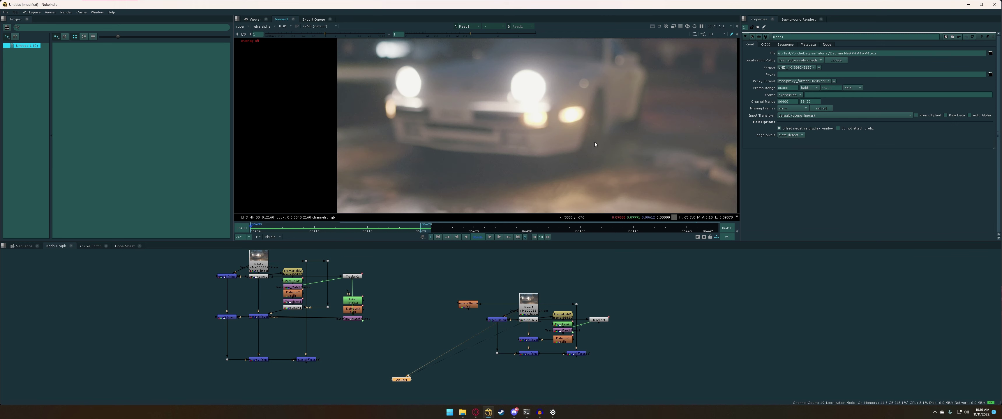
pyautogui.scroll(-3, 565, 153)
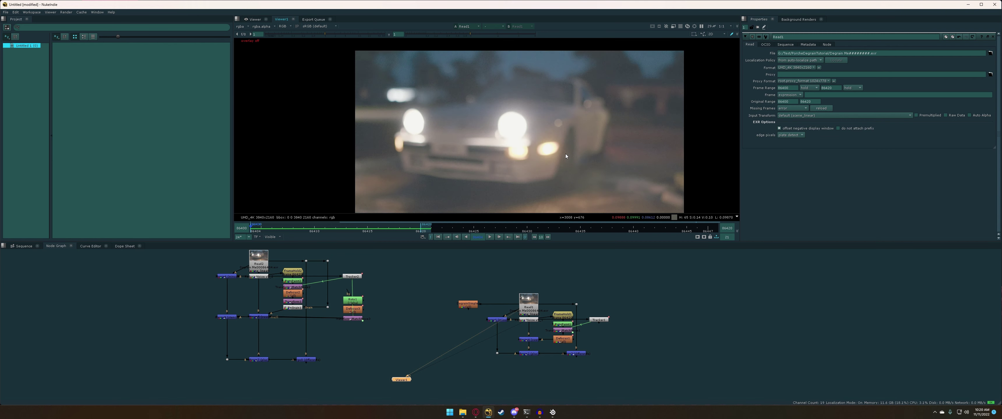
pyautogui.scroll(5, 526, 309)
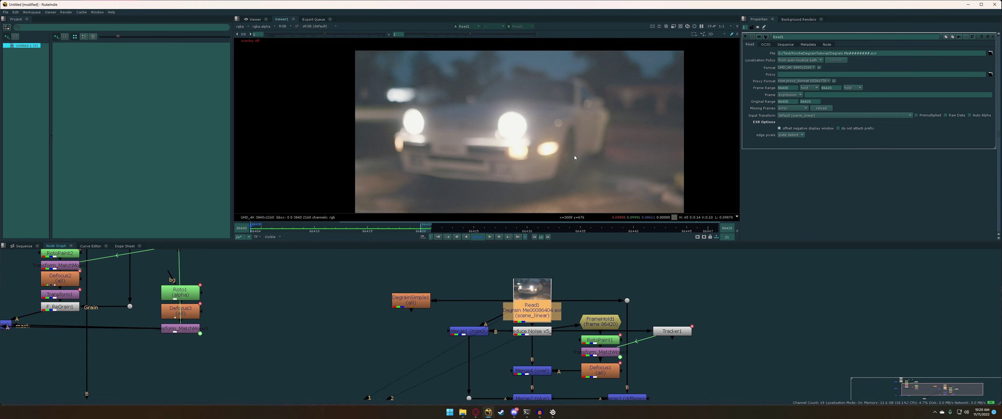
pyautogui.scroll(2, 607, 133)
pyautogui.scroll(-1, 610, 134)
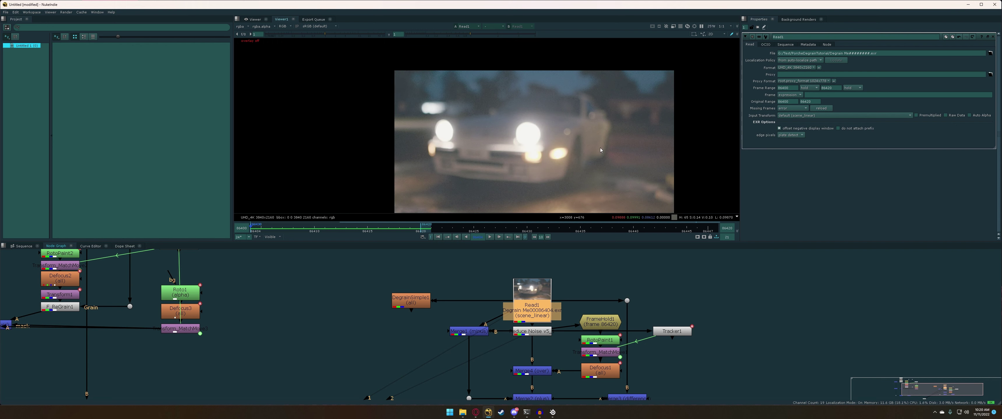
pyautogui.scroll(1, 593, 145)
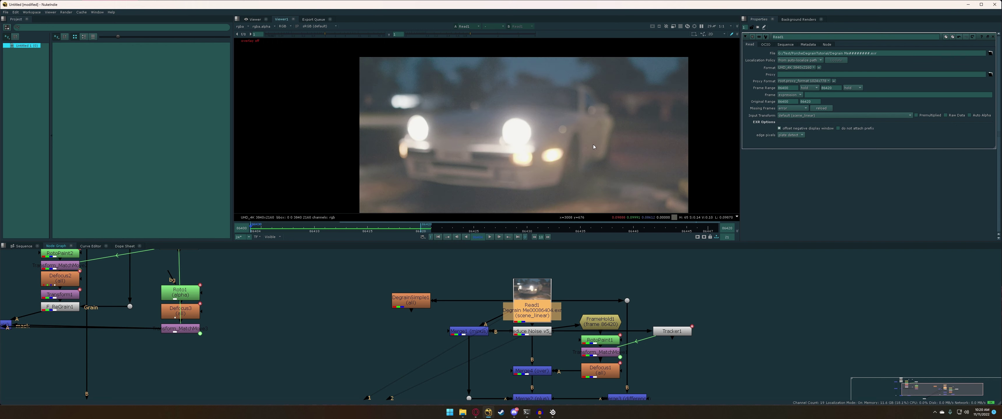
pyautogui.scroll(-2, 582, 151)
pyautogui.scroll(2, 587, 137)
pyautogui.scroll(-4, 412, 313)
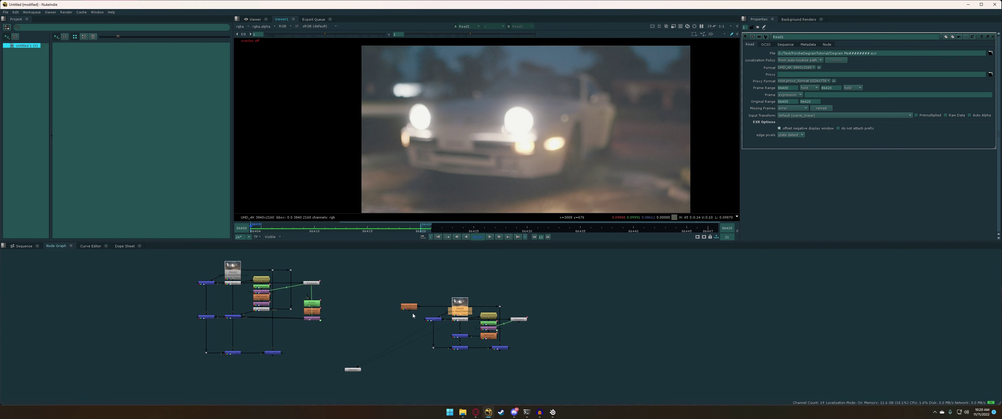
pyautogui.scroll(6, 471, 305)
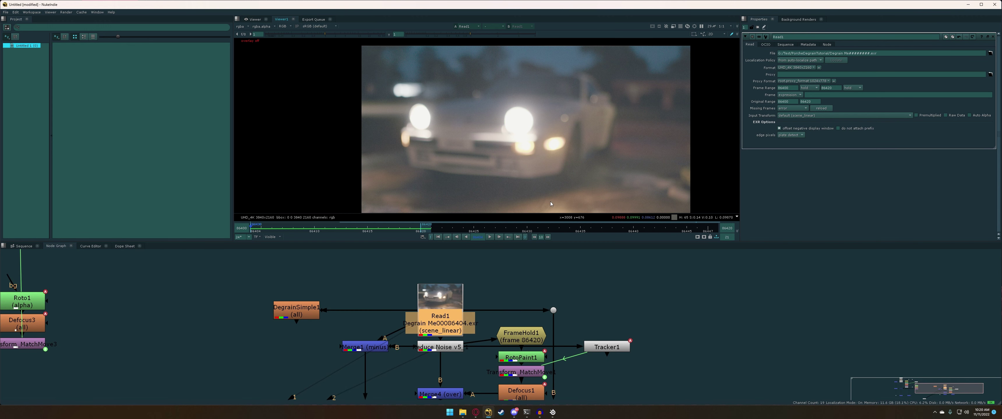
pyautogui.moveTo(599, 140); pyautogui.dragTo(548, 144, button='middle')
pyautogui.scroll(4, 571, 150)
pyautogui.scroll(-4, 586, 162)
pyautogui.scroll(2, 586, 161)
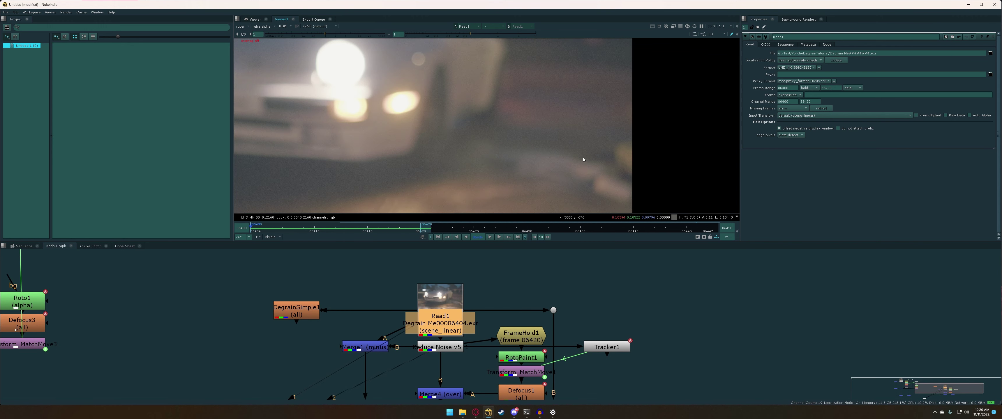
pyautogui.scroll(-2, 583, 158)
pyautogui.scroll(1, 578, 157)
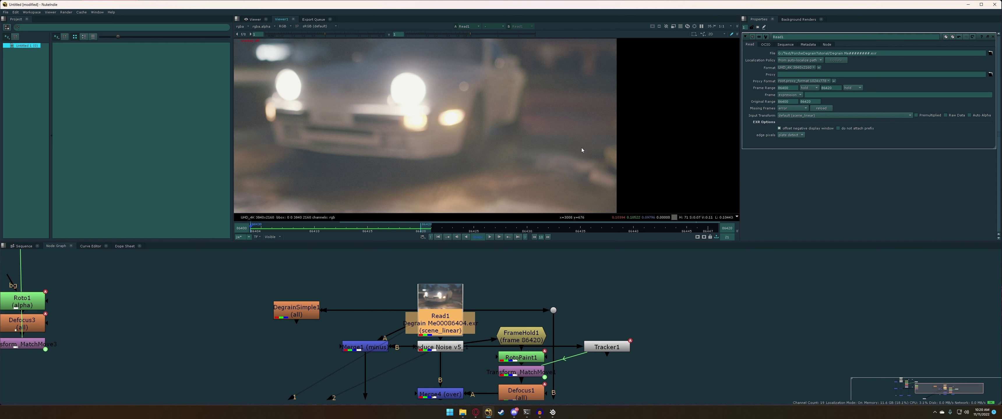
pyautogui.scroll(-2, 581, 147)
pyautogui.scroll(2, 475, 298)
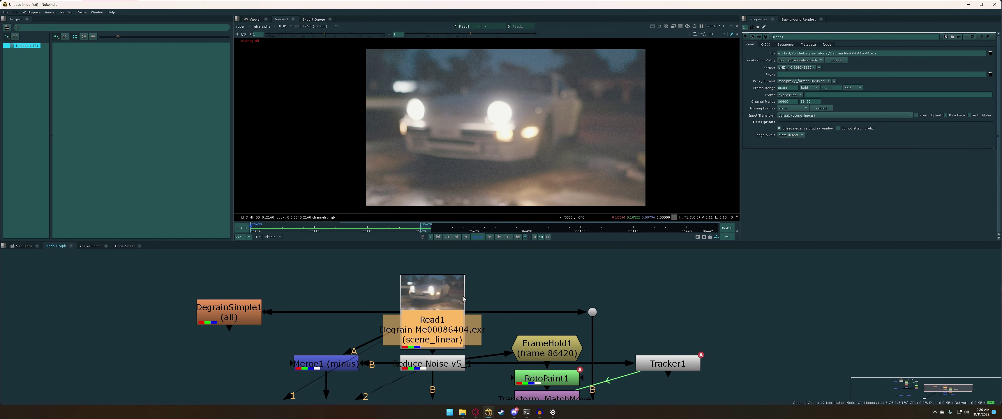
# Step: Open the properties of the Reduce Noise node below Read1 and show its output in the viewer
pyautogui.moveTo(439, 358); pyautogui.dragTo(501, 328, button='middle')
pyautogui.click(504, 329)
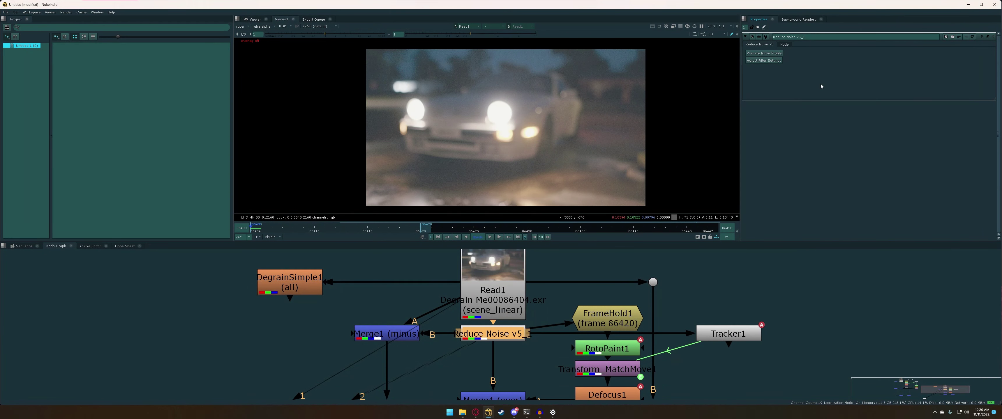
pyautogui.scroll(-3, 526, 336)
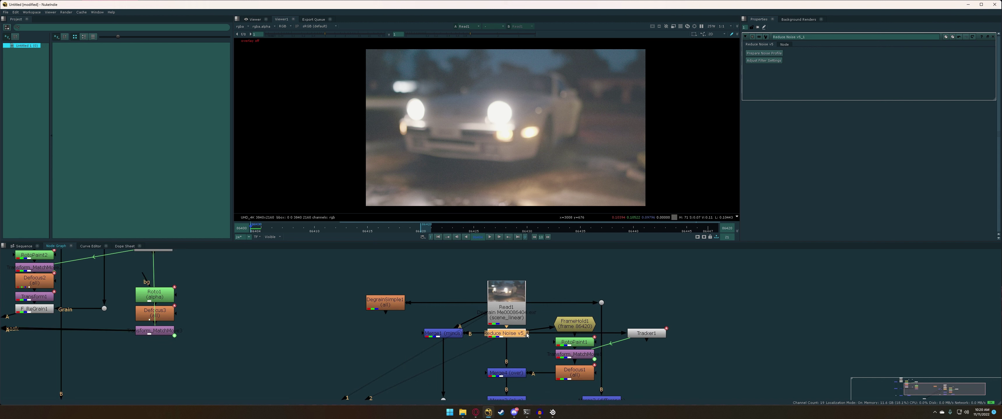
pyautogui.scroll(3, 527, 335)
pyautogui.press('1')
pyautogui.scroll(3, 584, 89)
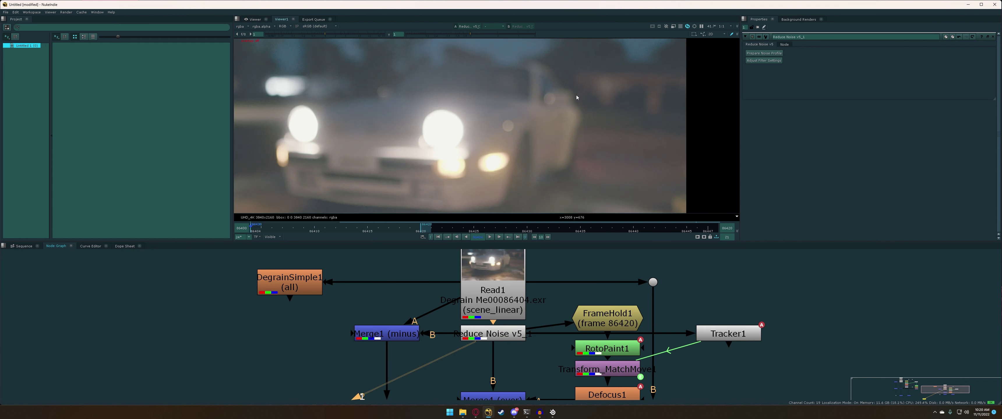
# Step: Open the DegrainSimple1 properties for comparison, and return to the Reduce Noise node's properties
pyautogui.doubleClick(289, 282)
pyautogui.scroll(-3, 494, 142)
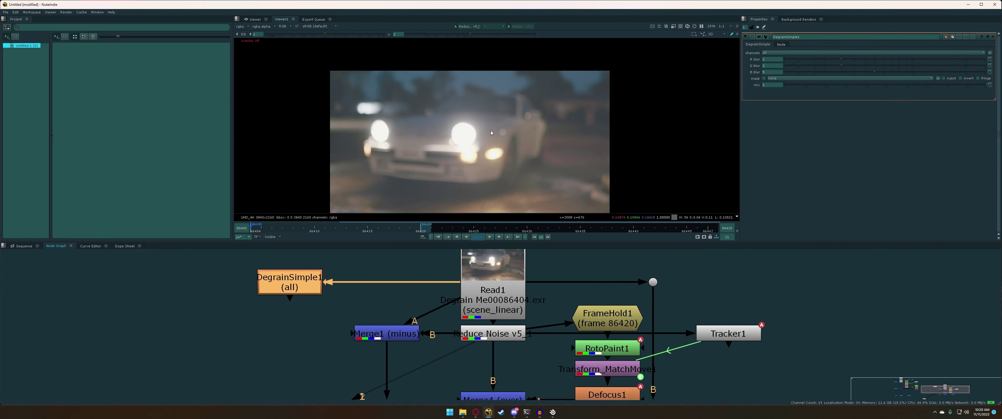
pyautogui.scroll(2, 479, 99)
pyautogui.doubleClick(488, 330)
pyautogui.moveTo(488, 325); pyautogui.dragTo(528, 322, button='middle')
pyautogui.scroll(-1, 687, 120)
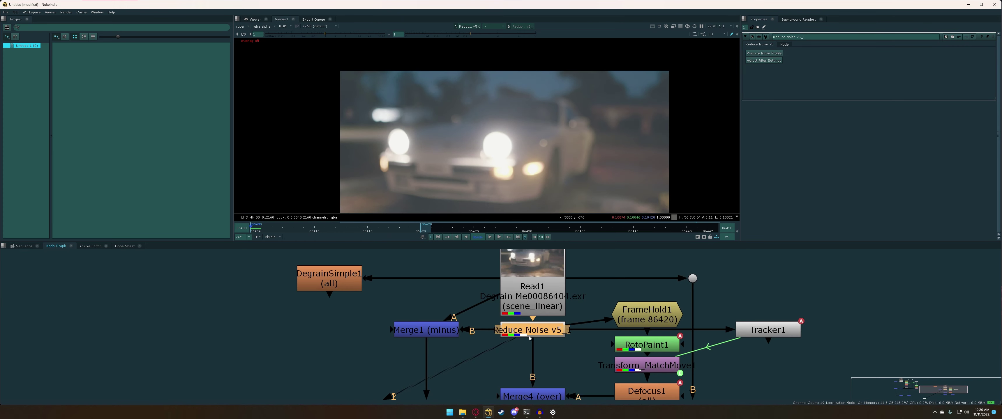
# Step: Open the Merge1 properties and choose minus as its merge operation
pyautogui.doubleClick(448, 331)
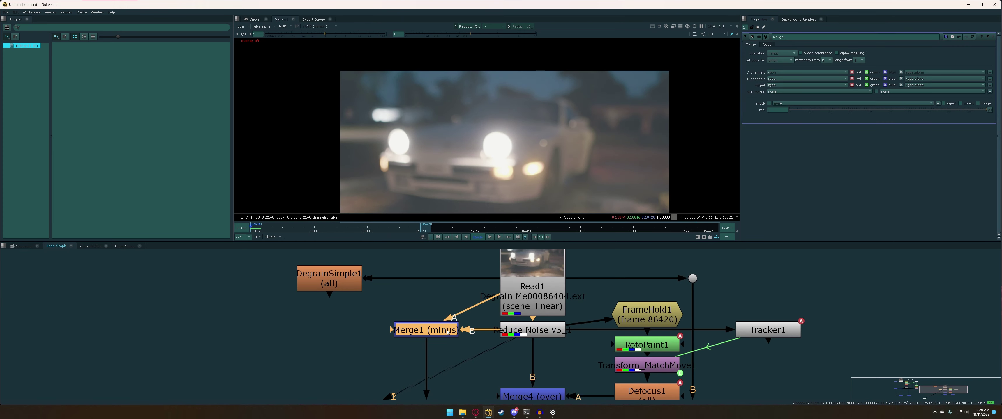
pyautogui.scroll(1, 446, 333)
pyautogui.click(775, 53)
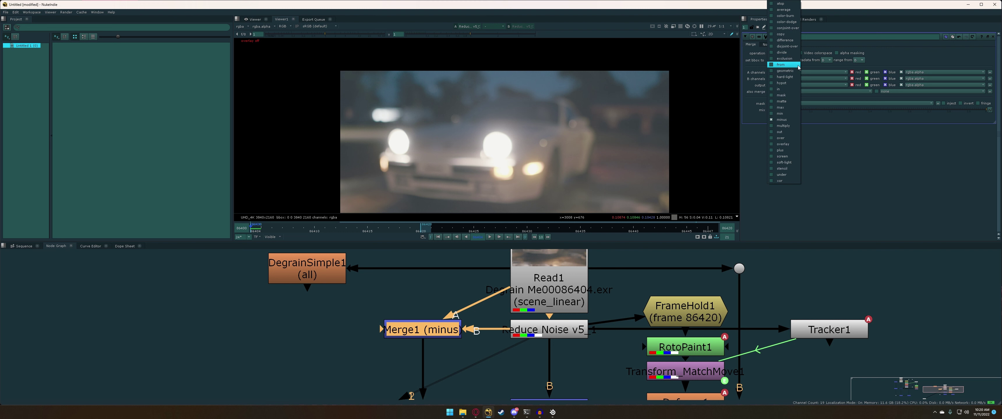
pyautogui.click(779, 119)
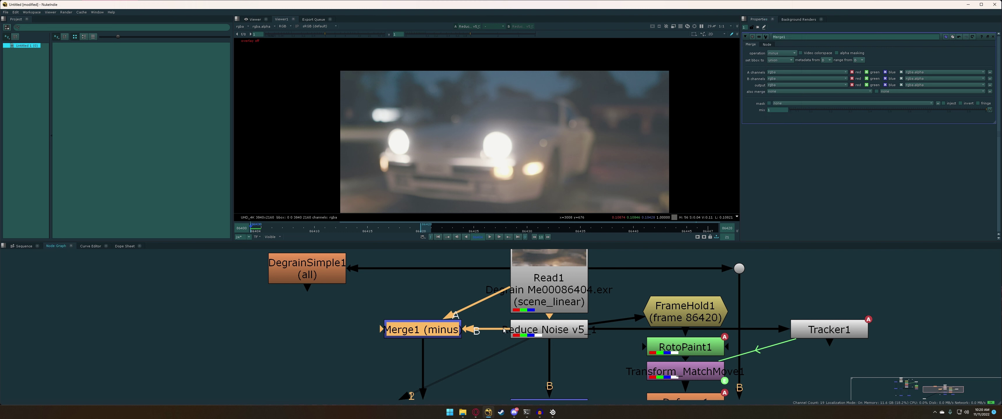
pyautogui.scroll(1, 528, 338)
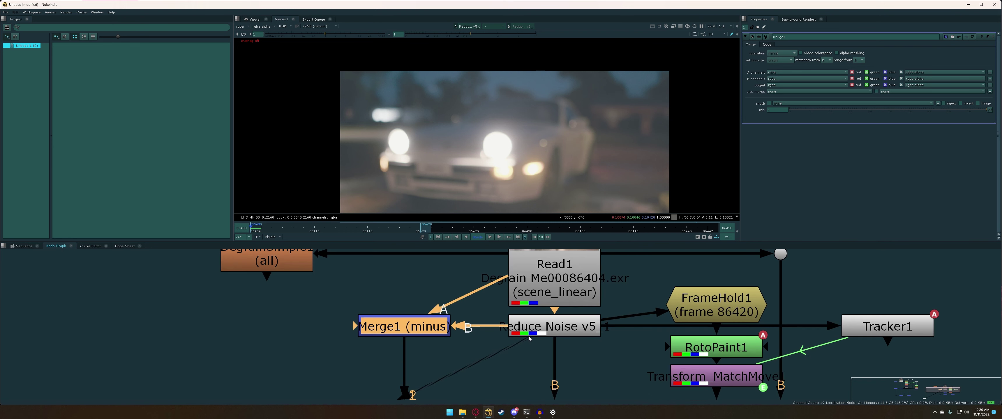
pyautogui.scroll(-3, 528, 338)
pyautogui.scroll(3, 439, 331)
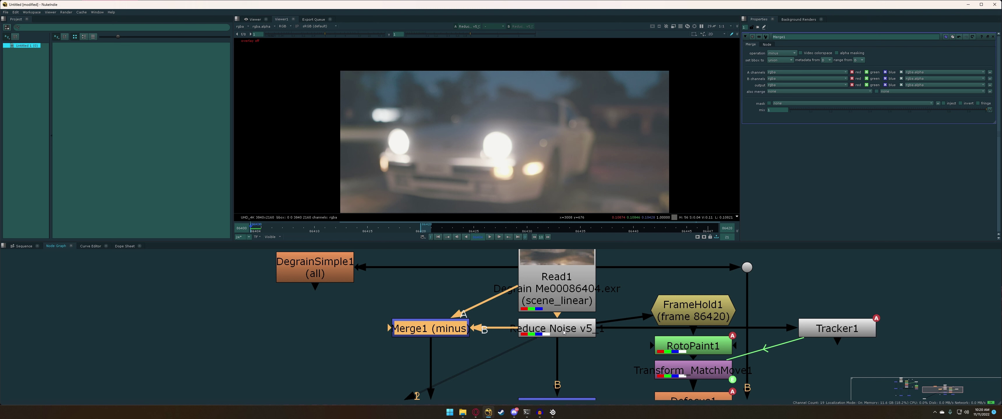
# Step: Try swapping Merge1's A and B inputs between Read1 and Reduce Noise, and restore the original order
pyautogui.click(555, 294)
pyautogui.moveTo(512, 331); pyautogui.dragTo(532, 328)
pyautogui.moveTo(447, 299); pyautogui.dragTo(523, 289)
pyautogui.click(553, 334)
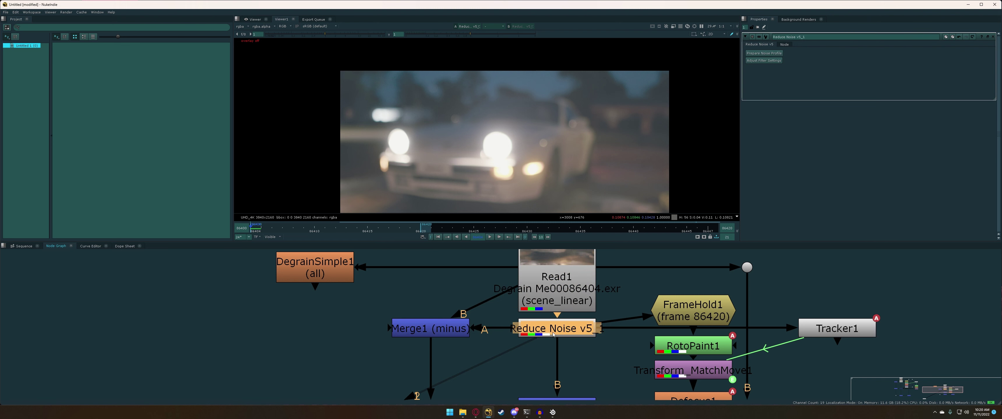
pyautogui.click(541, 281)
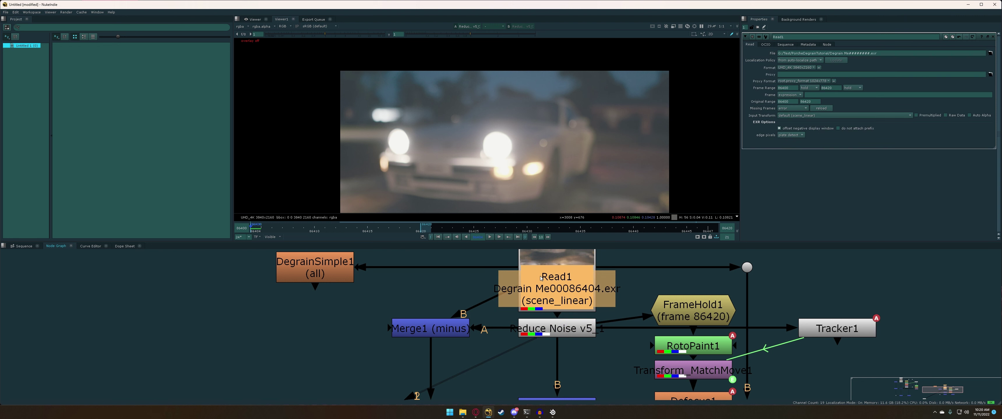
pyautogui.click(536, 334)
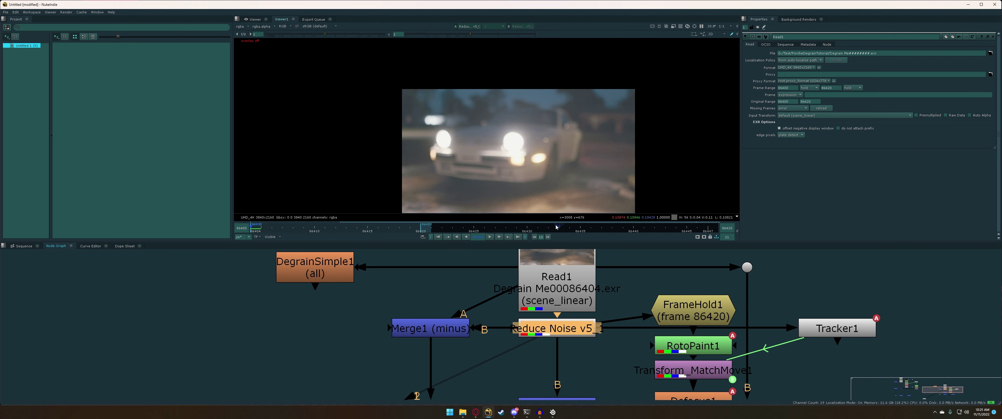
# Step: Show the original Read1 plate in the viewer and examine it against the denoised image and Merge1's input connections
pyautogui.scroll(3, 549, 139)
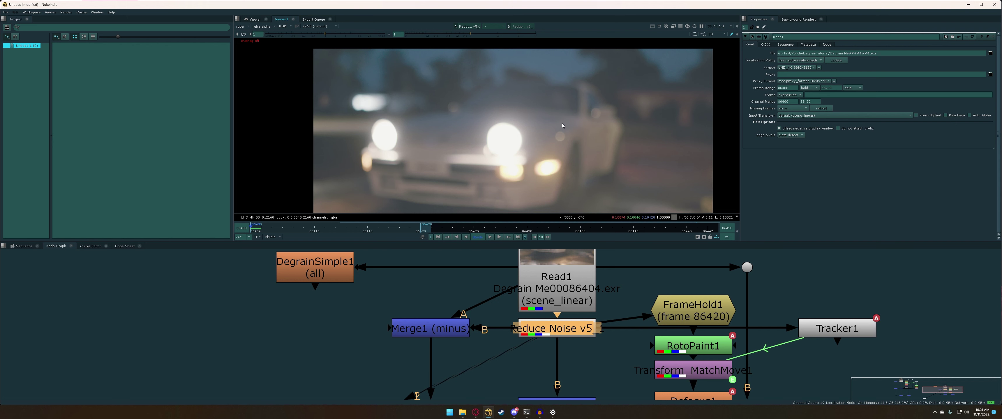
pyautogui.scroll(-3, 537, 140)
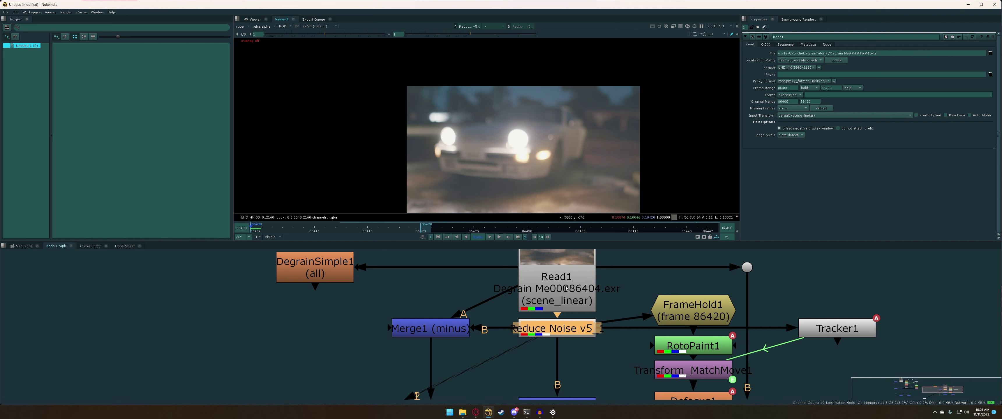
pyautogui.scroll(-3, 566, 287)
pyautogui.press('1')
pyautogui.scroll(6, 564, 105)
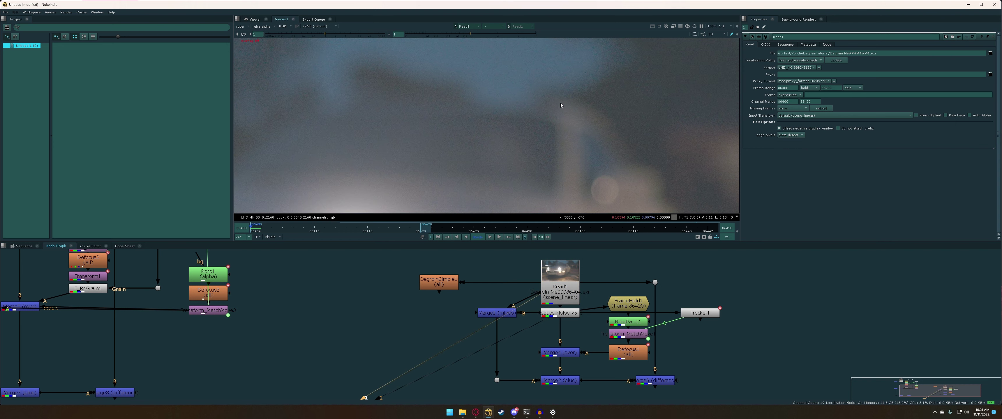
pyautogui.scroll(-5, 559, 126)
pyautogui.scroll(4, 558, 134)
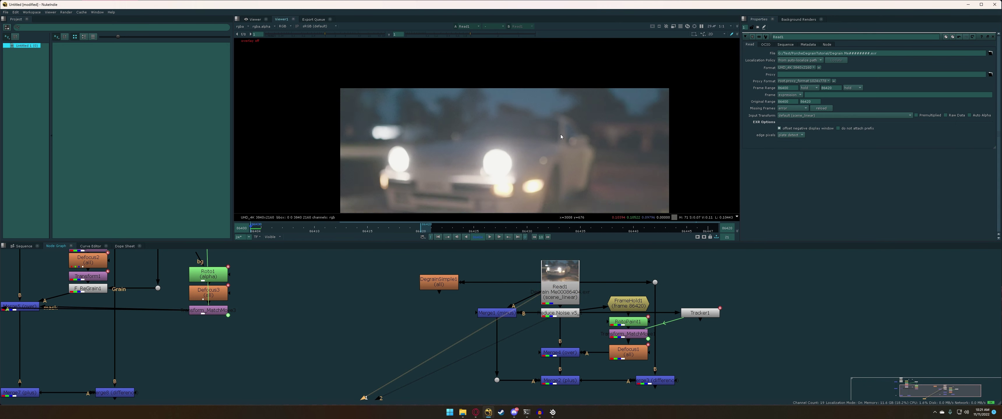
pyautogui.scroll(3, 538, 311)
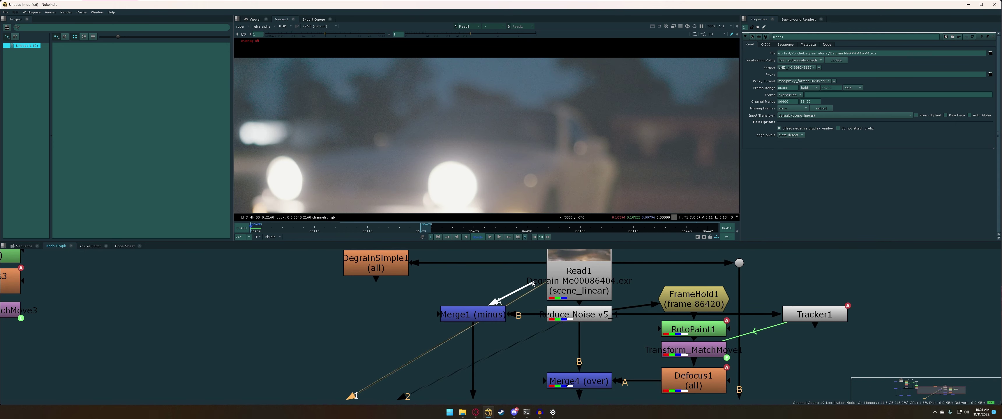
pyautogui.moveTo(541, 314); pyautogui.dragTo(571, 312)
pyautogui.scroll(-4, 574, 310)
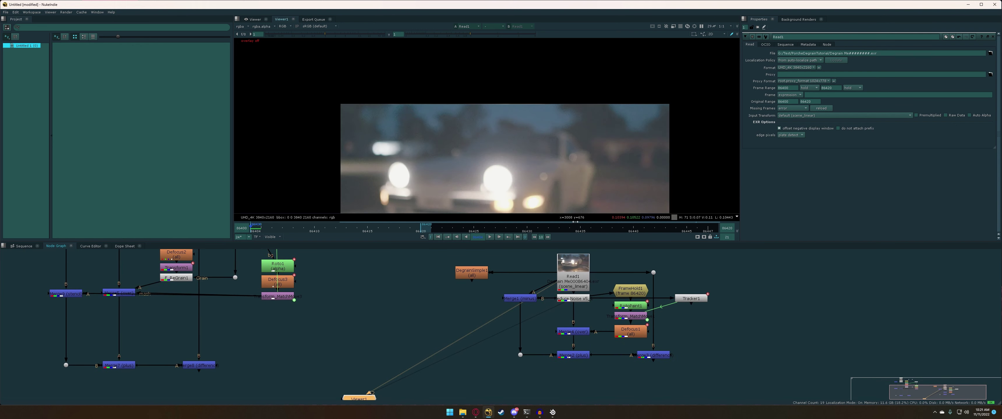
# Step: Show the Merge4 output in the viewer and examine the cleaned-up car image
pyautogui.scroll(4, 595, 329)
pyautogui.click(551, 333)
pyautogui.press('1')
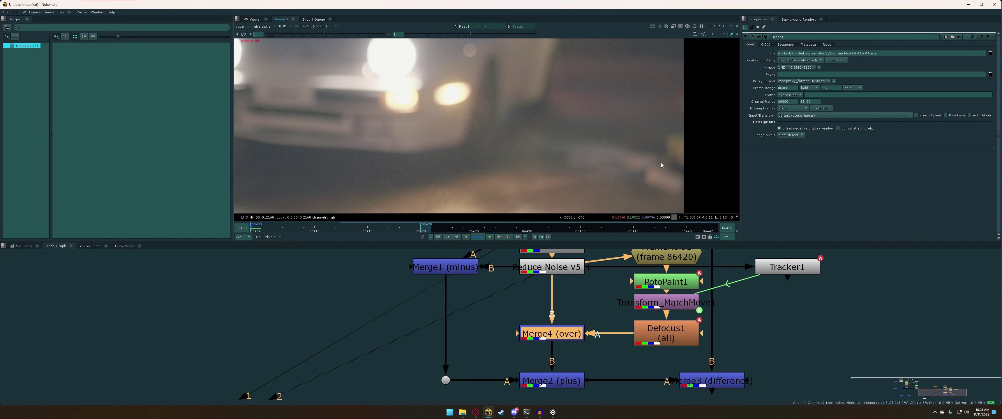
pyautogui.scroll(-2, 577, 298)
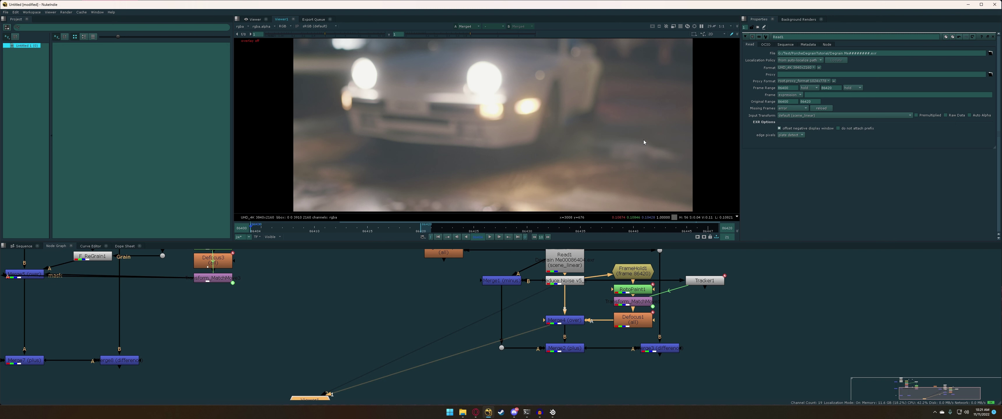
pyautogui.scroll(-3, 644, 141)
pyautogui.moveTo(606, 138); pyautogui.dragTo(622, 156, button='middle')
pyautogui.scroll(2, 596, 138)
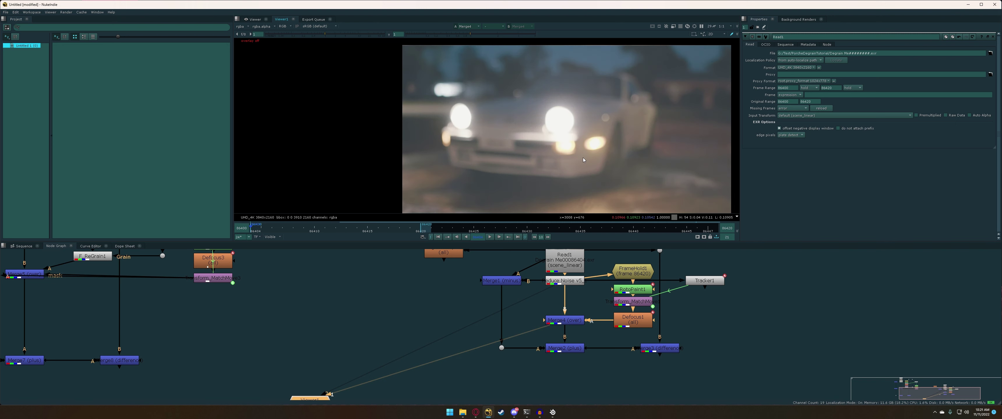
# Step: Open the Merge2 properties and check its list of merge operations without changing the selection
pyautogui.click(574, 346)
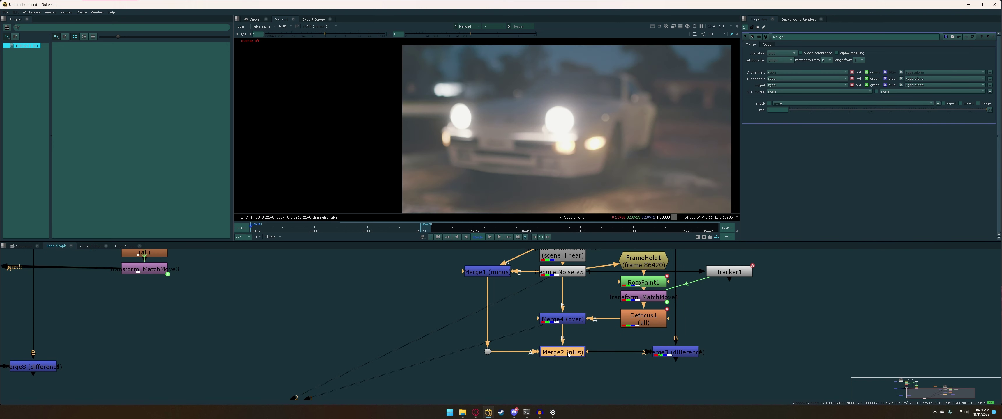
pyautogui.scroll(3, 574, 346)
pyautogui.click(779, 55)
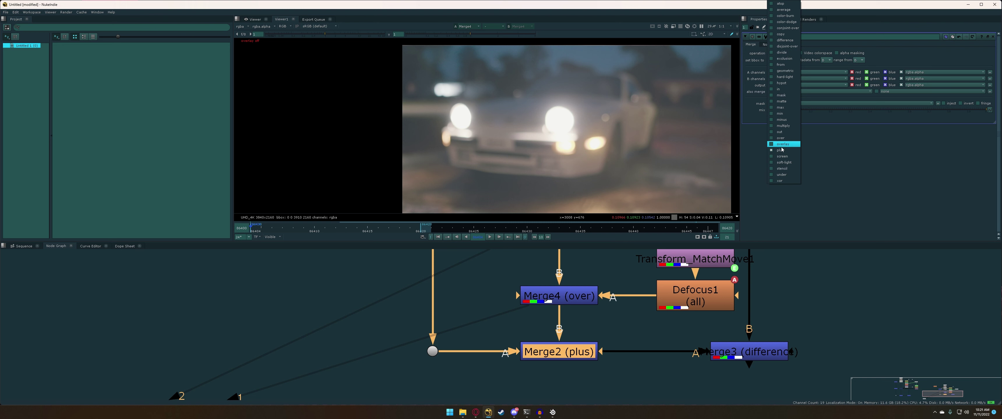
pyautogui.click(704, 215)
pyautogui.scroll(-3, 561, 316)
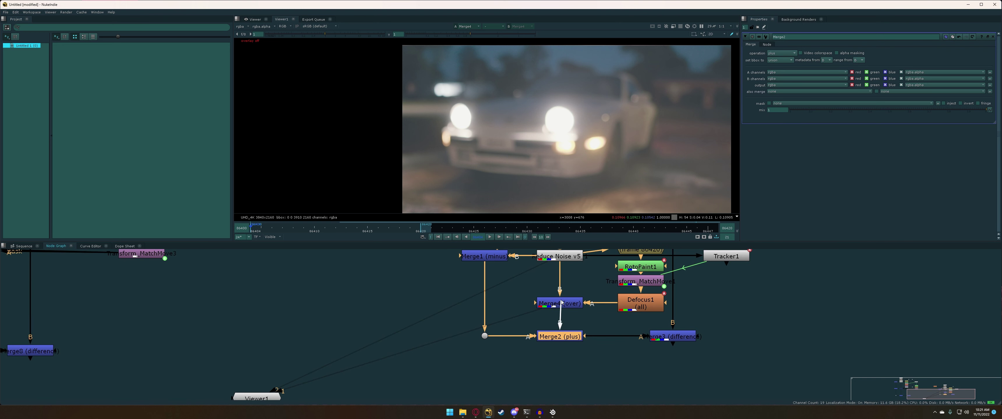
# Step: Examine how the Merge1 grain branch and Merge4 feed Merge2's A and B inputs, and inspect the Merge4 image
pyautogui.moveTo(505, 336); pyautogui.dragTo(484, 336)
pyautogui.scroll(3, 525, 330)
pyautogui.scroll(-2, 564, 316)
pyautogui.scroll(2, 566, 318)
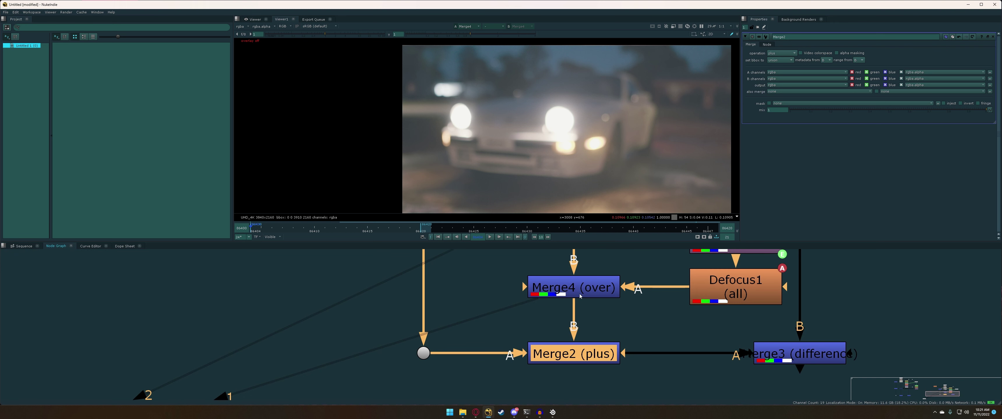
pyautogui.scroll(-2, 566, 318)
pyautogui.scroll(1, 643, 179)
pyautogui.scroll(-2, 641, 175)
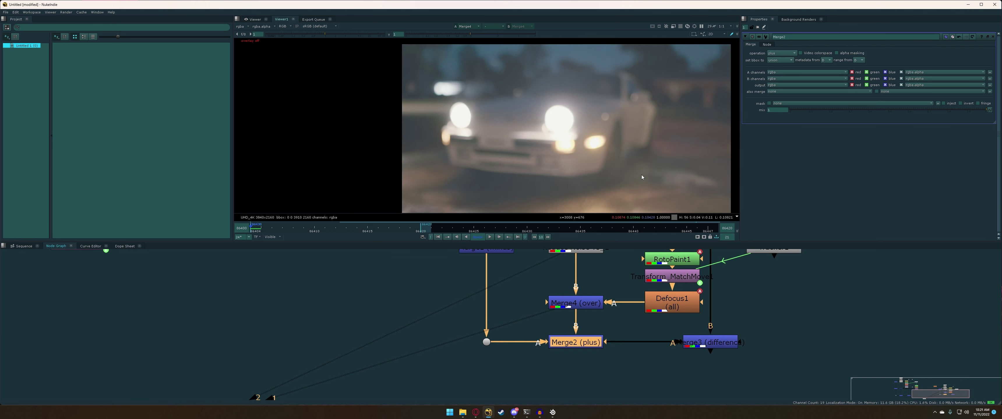
pyautogui.scroll(1, 641, 176)
pyautogui.scroll(-2, 630, 186)
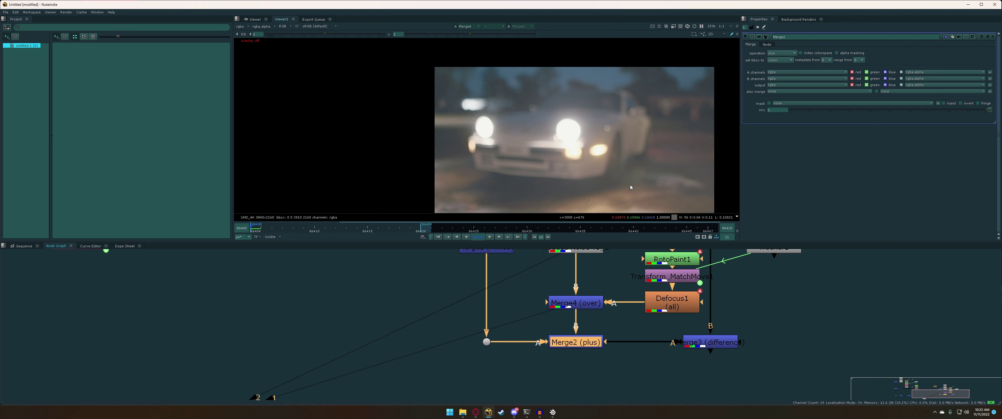
# Step: Assign the Merge2 output and the Read1 plate to viewer inputs 1 and 2 and compare their grain up close
pyautogui.press('1')
pyautogui.scroll(-3, 584, 343)
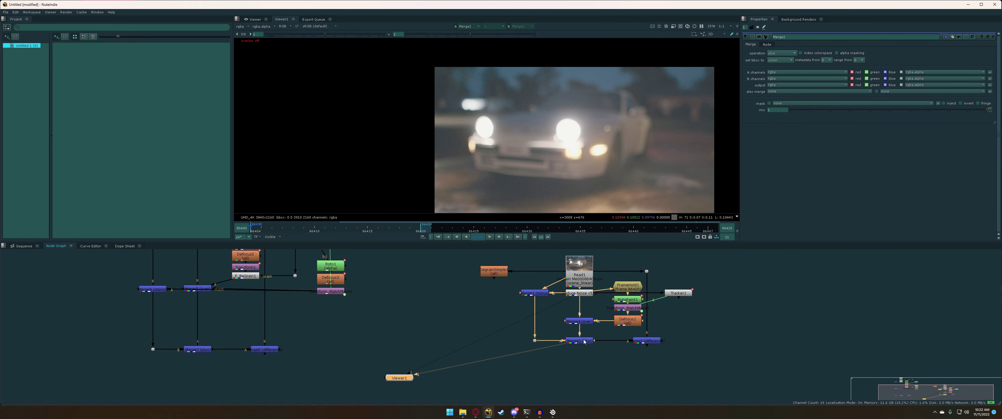
pyautogui.scroll(3, 577, 264)
pyautogui.click(578, 269)
pyautogui.press('2')
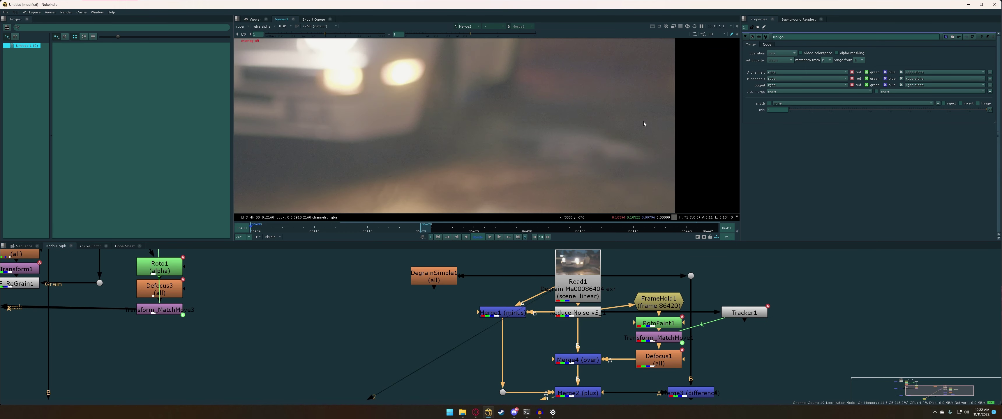
pyautogui.press('2')
pyautogui.scroll(5, 611, 127)
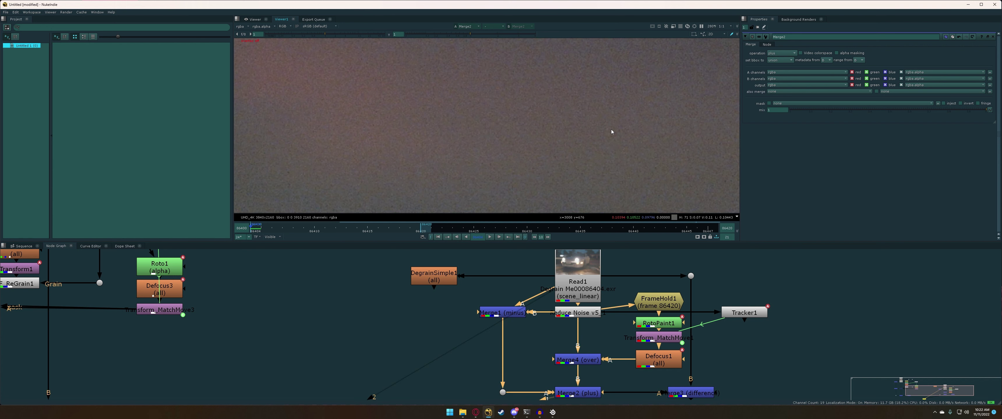
pyautogui.press('1')
pyautogui.scroll(-2, 607, 148)
pyautogui.scroll(-5, 568, 269)
pyautogui.scroll(6, 556, 286)
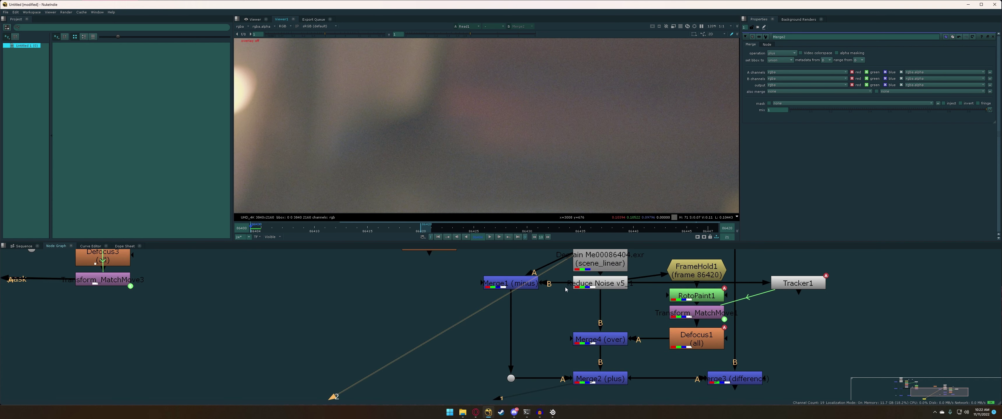
# Step: Try feeding Reduce Noise into Merge1's A input and Read1 into B, comparing the Merge2 result with the Read1 plate
pyautogui.moveTo(558, 284); pyautogui.dragTo(563, 276)
pyautogui.moveTo(546, 266); pyautogui.dragTo(589, 255)
pyautogui.press('1')
pyautogui.scroll(-3, 608, 139)
pyautogui.moveTo(608, 139); pyautogui.dragTo(604, 160, button='middle')
pyautogui.press('2')
pyautogui.press('1')
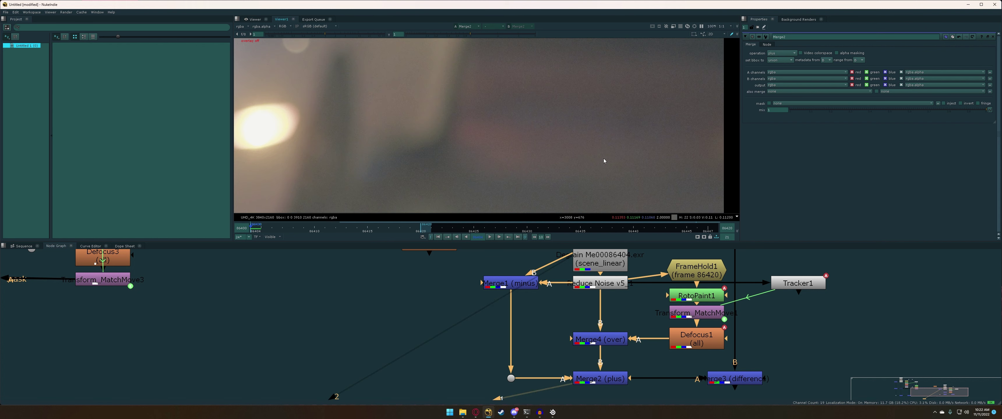
pyautogui.press('2')
pyautogui.press('1')
pyautogui.scroll(-1, 604, 158)
pyautogui.press('2')
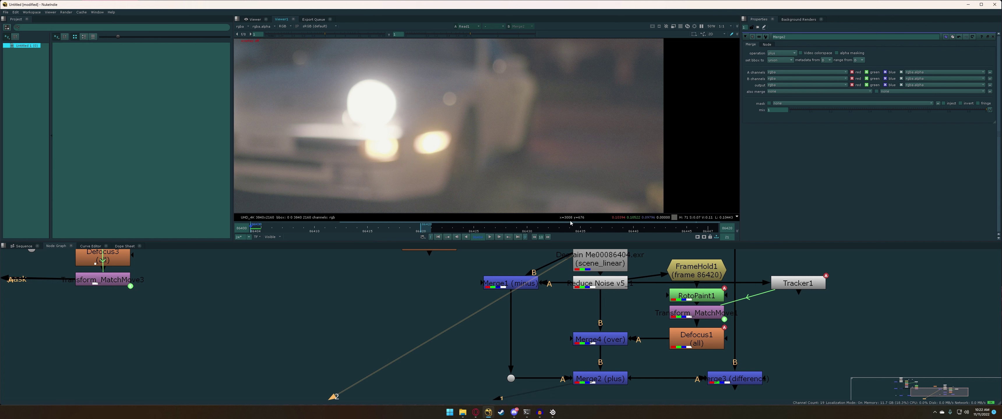
# Step: Restore Merge1's inputs, with B connected to Reduce Noise and A connected to Read1
pyautogui.moveTo(546, 283); pyautogui.dragTo(553, 257)
pyautogui.moveTo(551, 263); pyautogui.dragTo(575, 284)
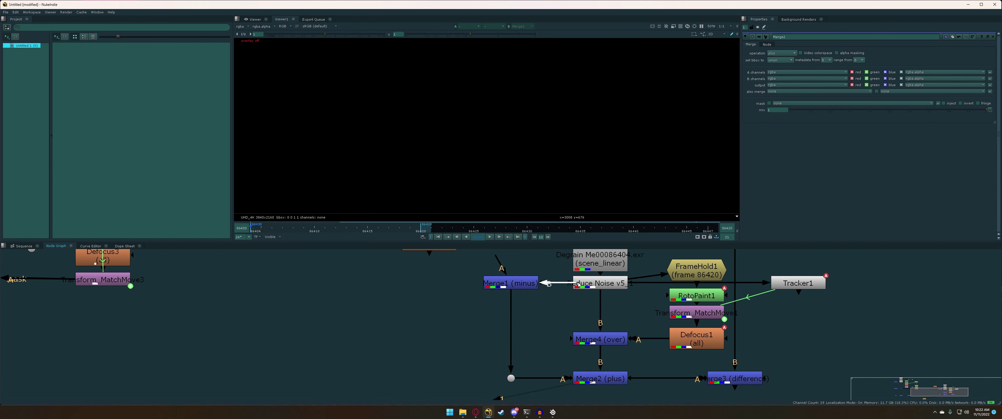
pyautogui.moveTo(499, 263); pyautogui.dragTo(578, 264)
# Step: Show the Merge3 difference output in the viewer and examine the painted area near the frame edge
pyautogui.scroll(-4, 583, 270)
pyautogui.click(664, 328)
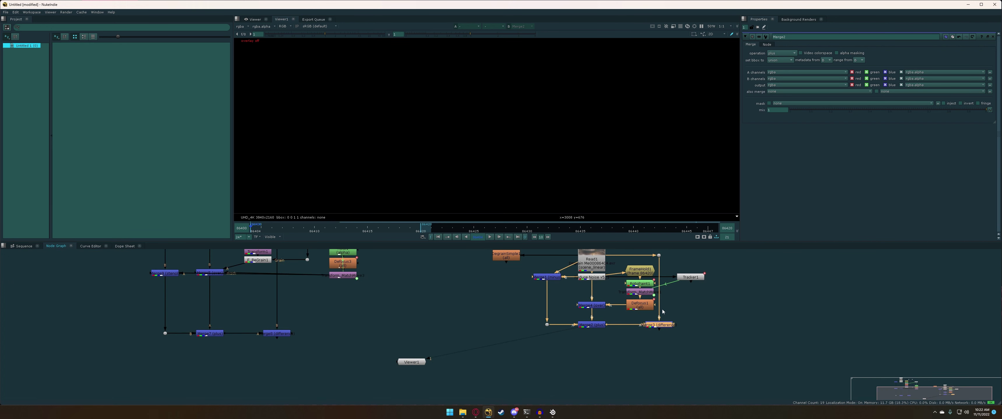
pyautogui.press('1')
pyautogui.scroll(-4, 637, 137)
pyautogui.scroll(2, 621, 136)
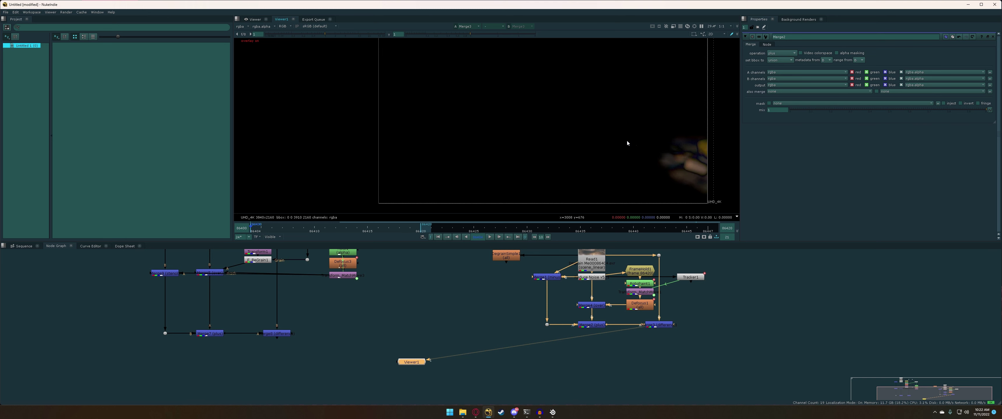
pyautogui.scroll(-1, 627, 141)
pyautogui.scroll(3, 690, 177)
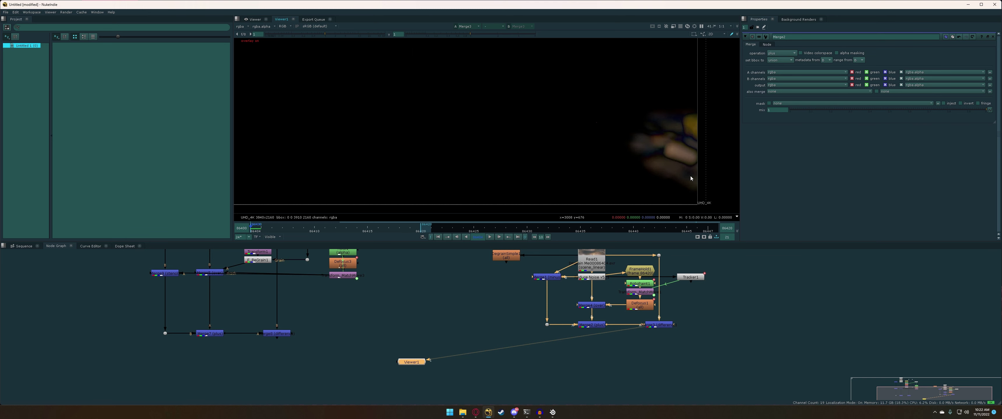
pyautogui.moveTo(685, 170); pyautogui.dragTo(622, 170, button='middle')
pyautogui.scroll(2, 616, 163)
pyautogui.scroll(-2, 615, 156)
# Step: Show the regrained Merge2 output in the viewer and examine the whole car image
pyautogui.scroll(3, 598, 322)
pyautogui.click(597, 324)
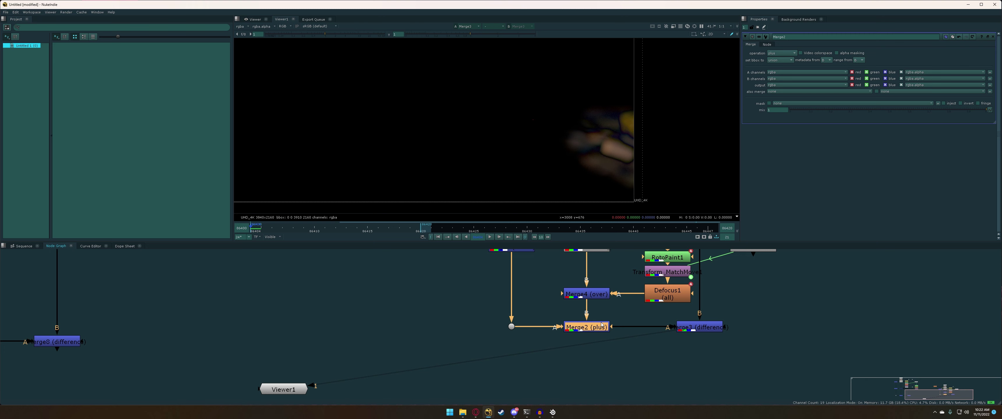
pyautogui.press('1')
pyautogui.scroll(-4, 614, 149)
pyautogui.moveTo(573, 140); pyautogui.dragTo(631, 156, button='middle')
pyautogui.scroll(2, 632, 156)
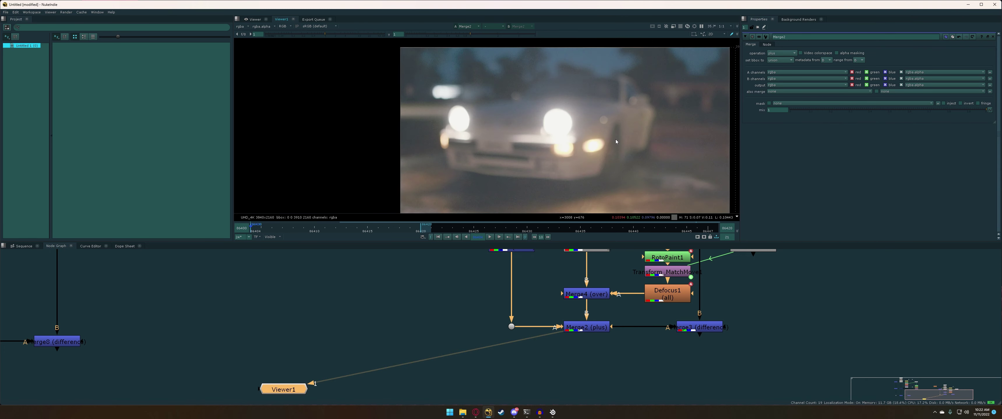
# Step: Show the Merge1 minus output in the viewer and examine the extracted grain
pyautogui.scroll(-5, 533, 298)
pyautogui.moveTo(534, 299); pyautogui.dragTo(604, 311, button='middle')
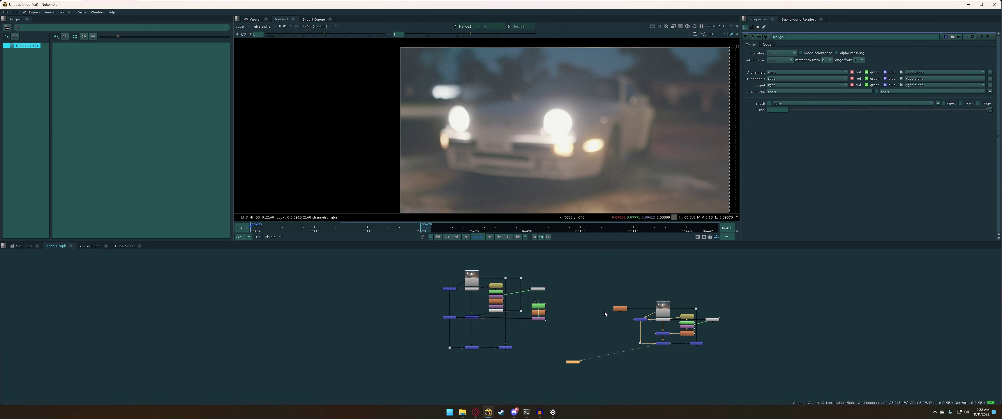
pyautogui.scroll(4, 502, 299)
pyautogui.moveTo(792, 347); pyautogui.dragTo(677, 314, button='middle')
pyautogui.scroll(4, 676, 314)
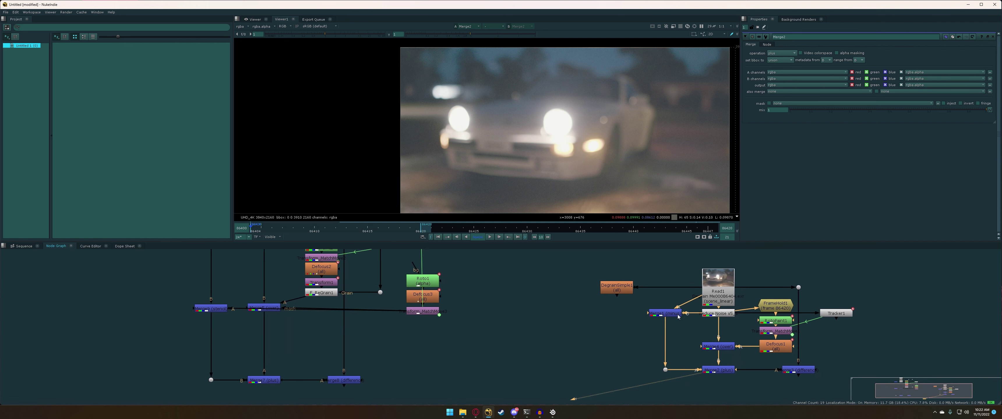
pyautogui.click(677, 314)
pyautogui.press('1')
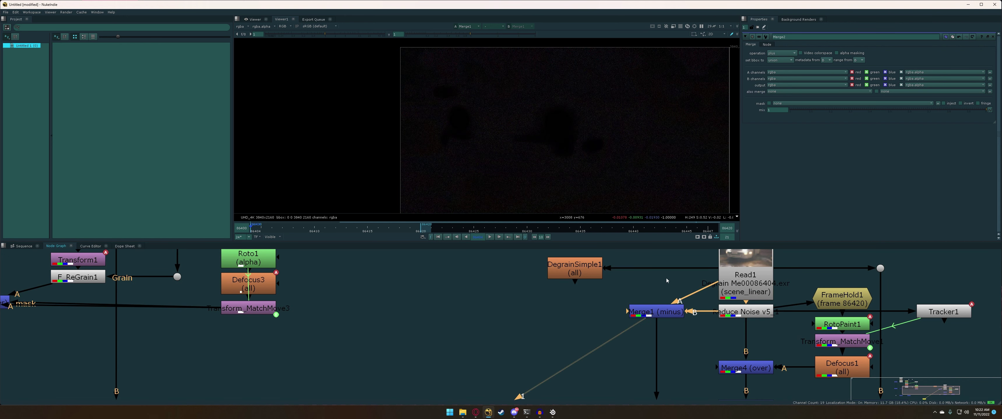
pyautogui.scroll(-3, 595, 137)
pyautogui.scroll(6, 595, 138)
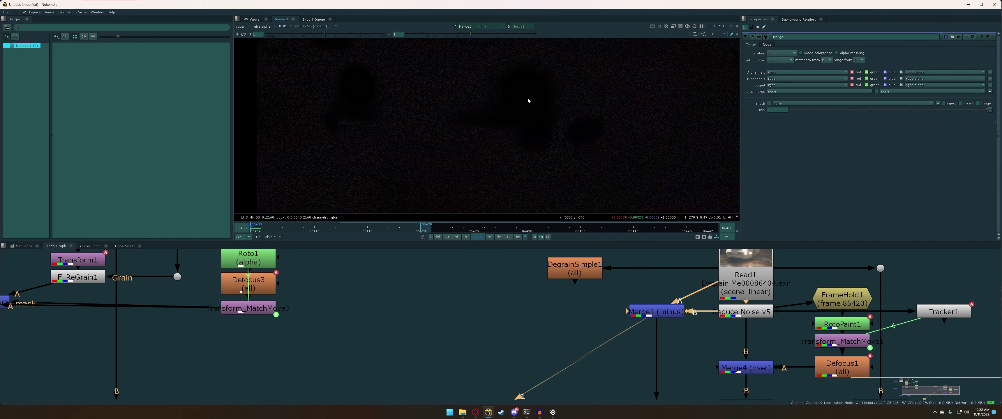
pyautogui.scroll(-3, 530, 104)
pyautogui.scroll(3, 532, 105)
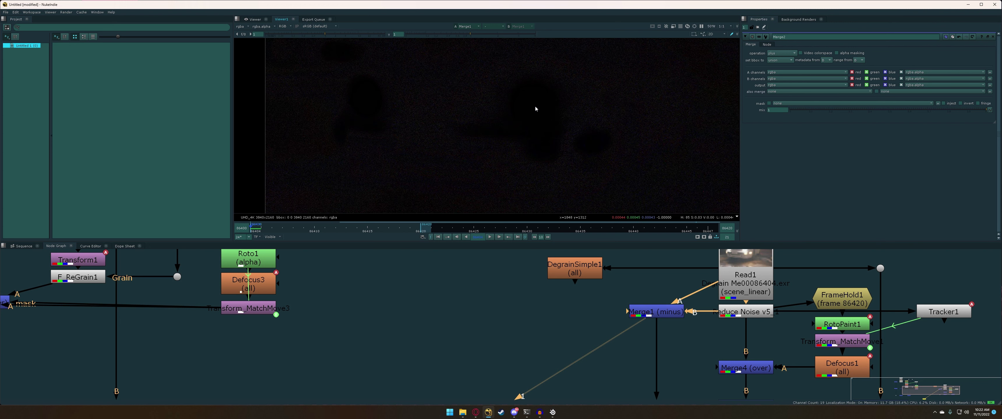
# Step: Examine the Merge1 grain pass around the car's headlights against the rest of the frame
pyautogui.scroll(3, 535, 107)
pyautogui.scroll(-3, 538, 104)
pyautogui.scroll(3, 575, 141)
pyautogui.scroll(-3, 575, 141)
pyautogui.scroll(-2, 574, 140)
pyautogui.scroll(3, 504, 117)
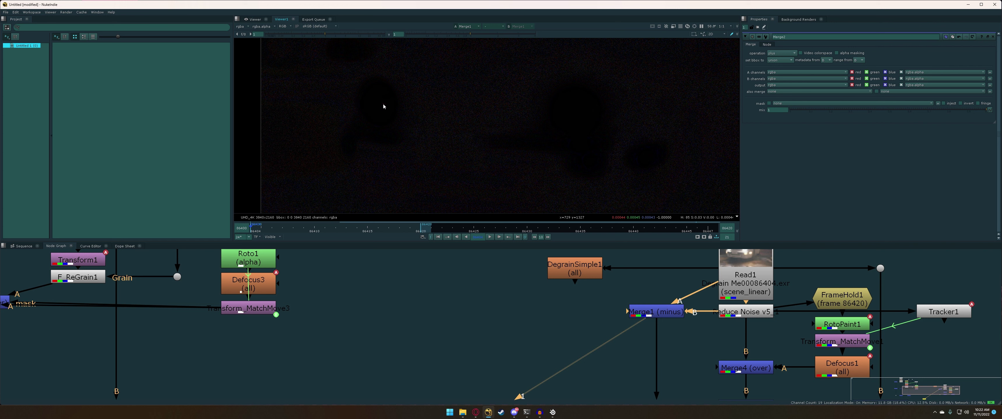
pyautogui.scroll(-6, 507, 147)
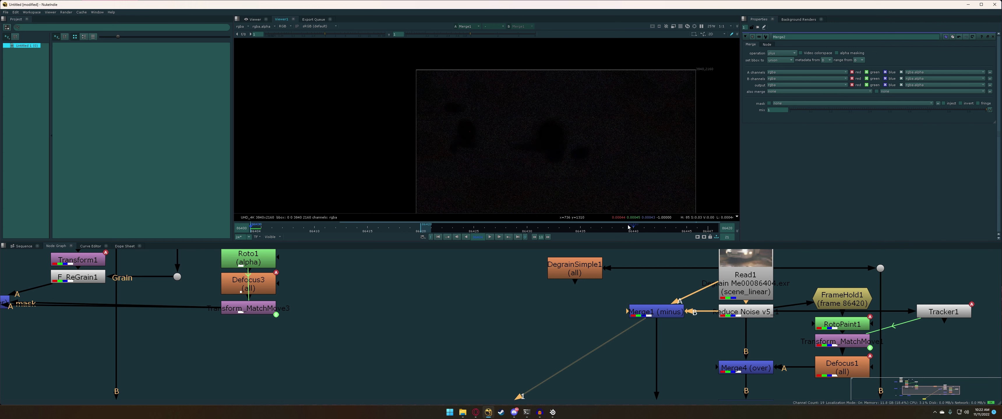
pyautogui.scroll(3, 592, 161)
pyautogui.scroll(-3, 579, 166)
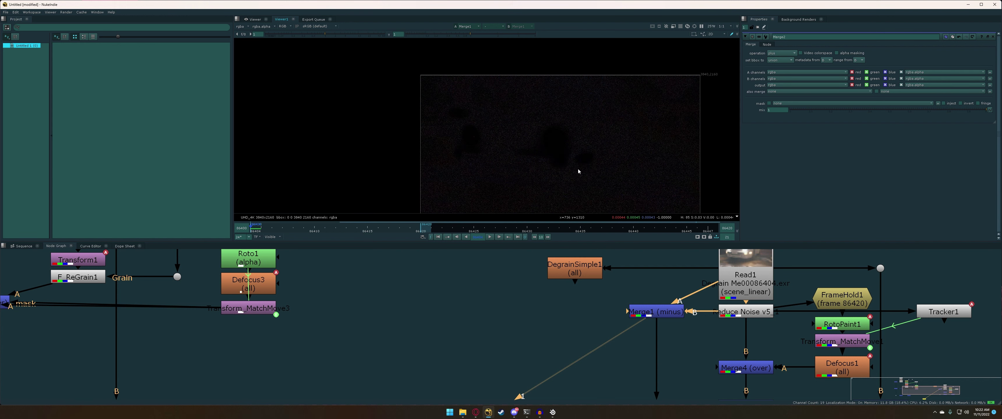
pyautogui.scroll(8, 579, 158)
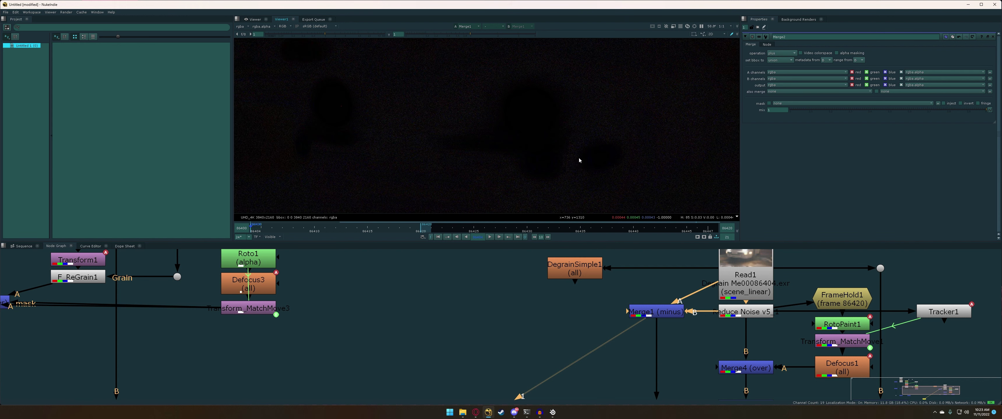
pyautogui.scroll(-2, 518, 133)
pyautogui.scroll(-5, 583, 273)
# Step: Examine the second node setup, including Merge5 with its F_ReGrain1 and mask inputs
pyautogui.moveTo(554, 276); pyautogui.dragTo(585, 304, button='middle')
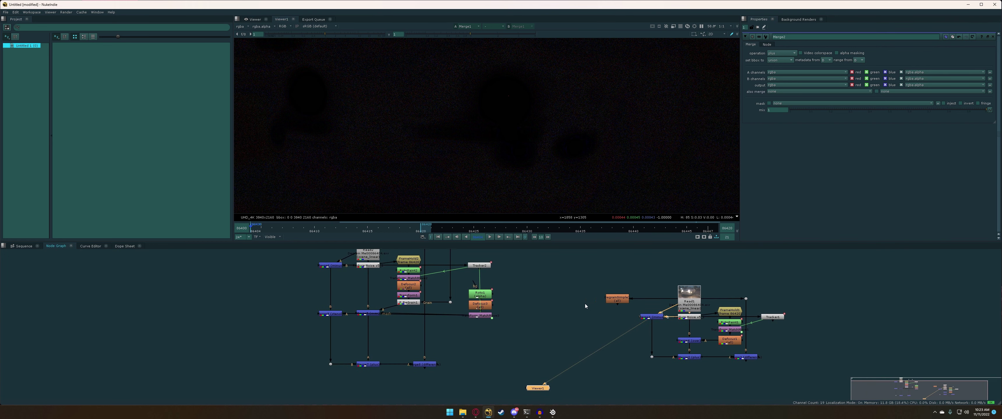
pyautogui.scroll(2, 459, 287)
pyautogui.moveTo(459, 286); pyautogui.dragTo(568, 293, button='middle')
pyautogui.scroll(-2, 568, 293)
pyautogui.scroll(5, 479, 320)
pyautogui.scroll(-5, 490, 319)
pyautogui.scroll(5, 491, 320)
pyautogui.click(495, 317)
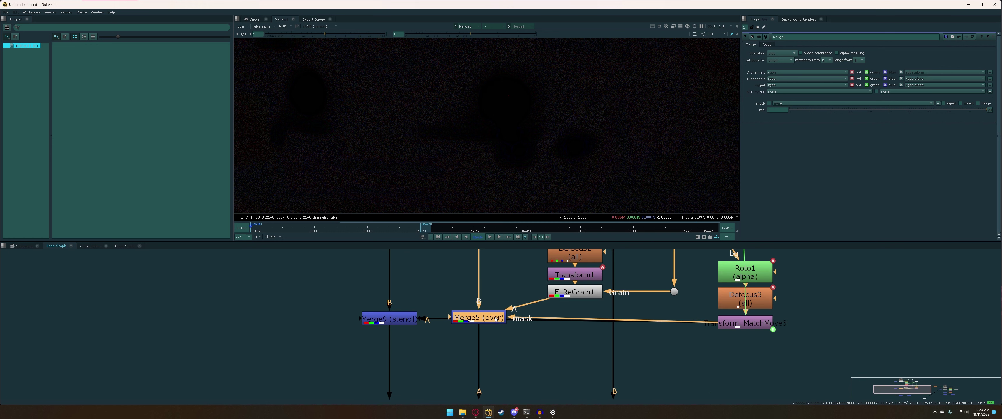
pyautogui.scroll(-5, 495, 320)
# Step: Show the Read2 plate in the viewer and examine the car's headlights
pyautogui.scroll(4, 504, 306)
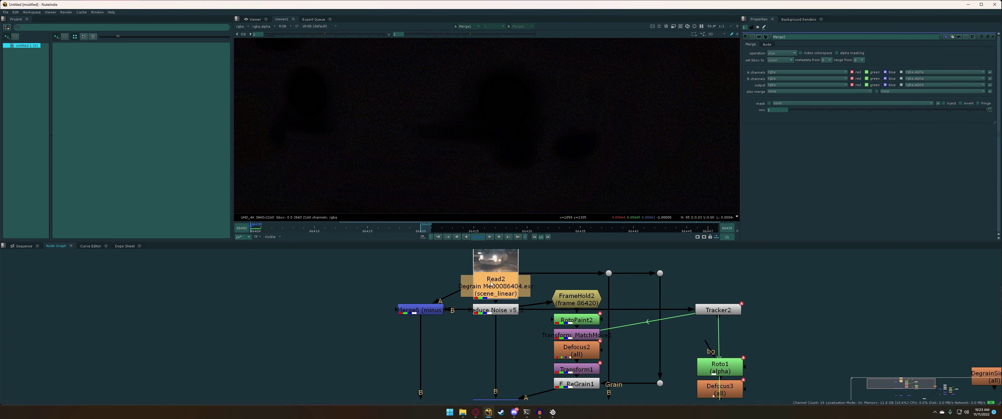
pyautogui.press('1')
pyautogui.scroll(1, 503, 100)
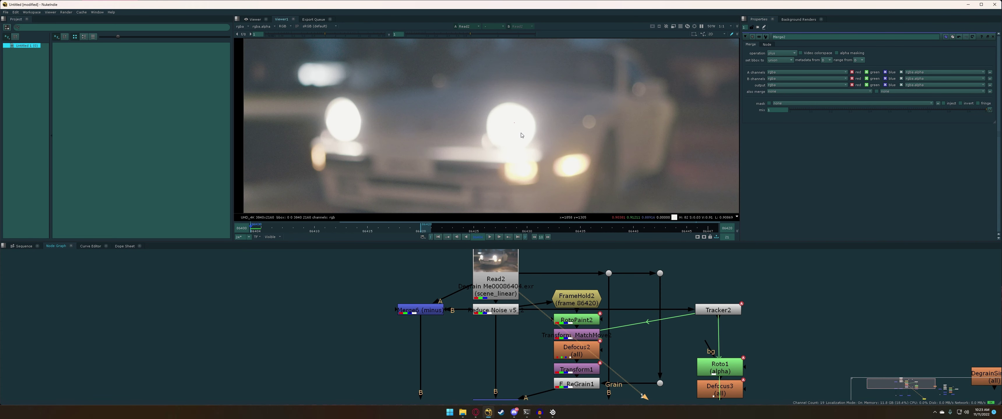
pyautogui.scroll(-1, 476, 314)
pyautogui.scroll(2, 478, 313)
# Step: Show the second setup's Reduce Noise result and the Merge6 minus output in the viewer
pyautogui.click(488, 311)
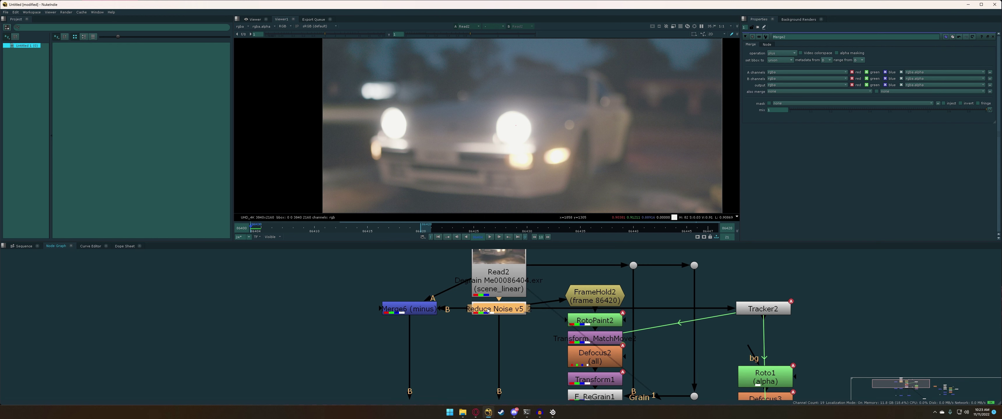
pyautogui.click(408, 309)
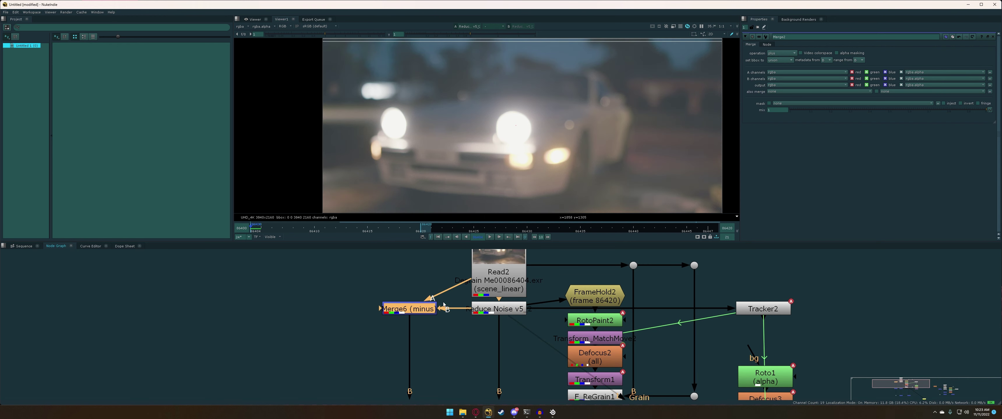
pyautogui.press('1')
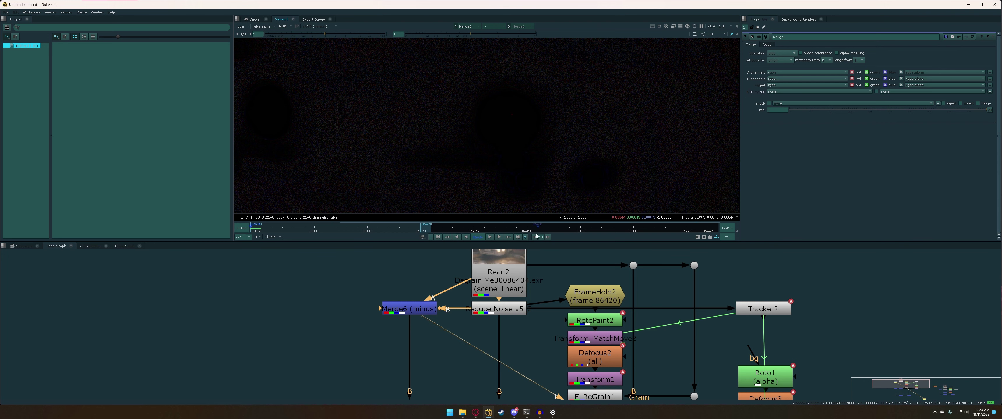
# Step: Return the viewer to the Read2 plate and examine its grain in the dark background and around the headlights
pyautogui.scroll(-3, 530, 211)
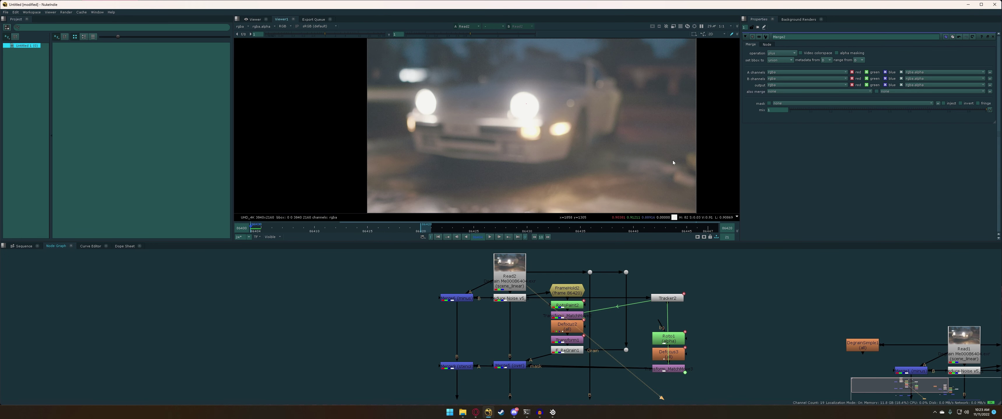
pyautogui.scroll(3, 676, 169)
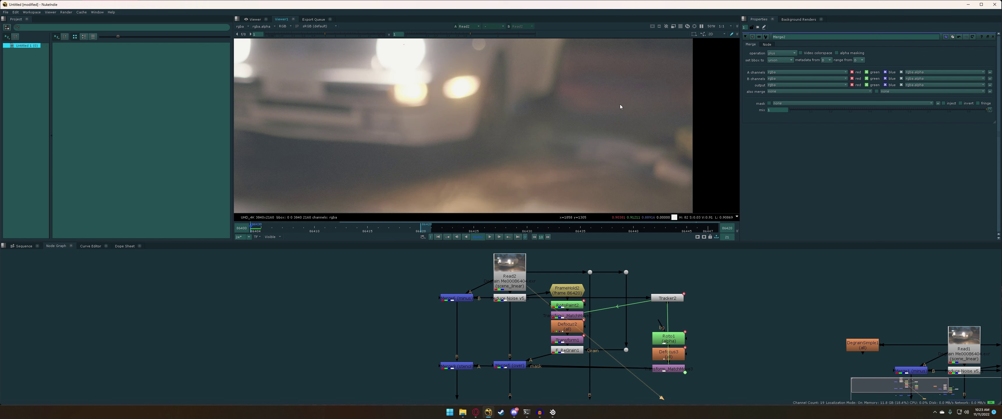
pyautogui.scroll(-3, 688, 170)
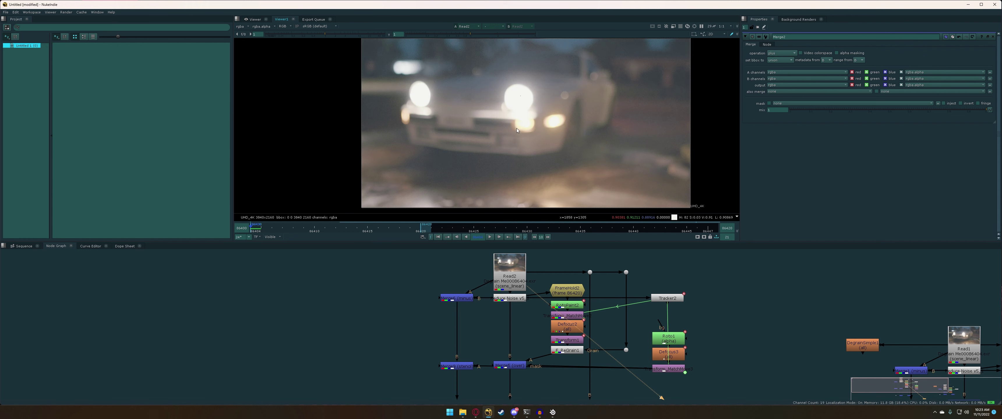
pyautogui.scroll(3, 523, 131)
pyautogui.moveTo(556, 136); pyautogui.dragTo(557, 136)
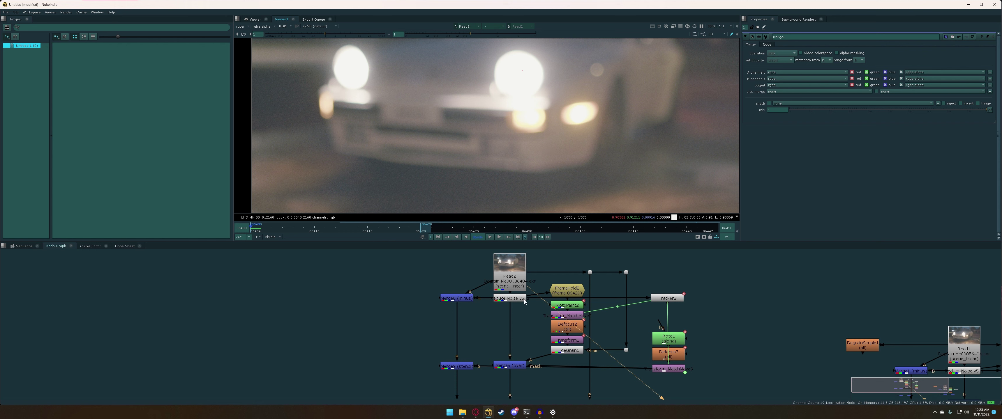
# Step: Show the second setup's Merge5 result and then the Read2 plate in the viewer, comparing the area around the headlights
pyautogui.click(510, 366)
pyautogui.press('1')
pyautogui.scroll(-2, 545, 130)
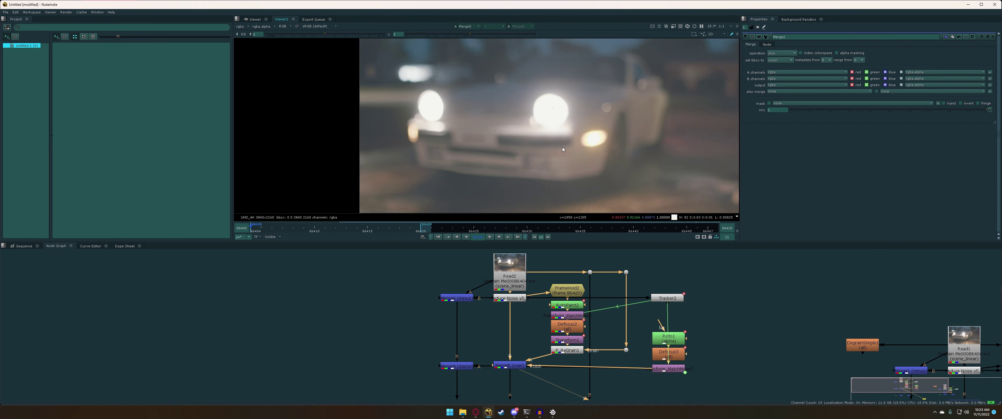
pyautogui.scroll(2, 562, 147)
pyautogui.click(516, 259)
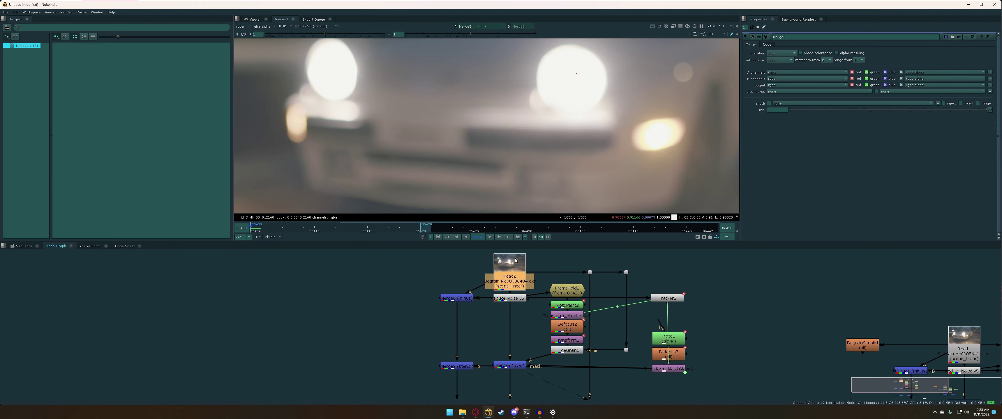
pyautogui.press('1')
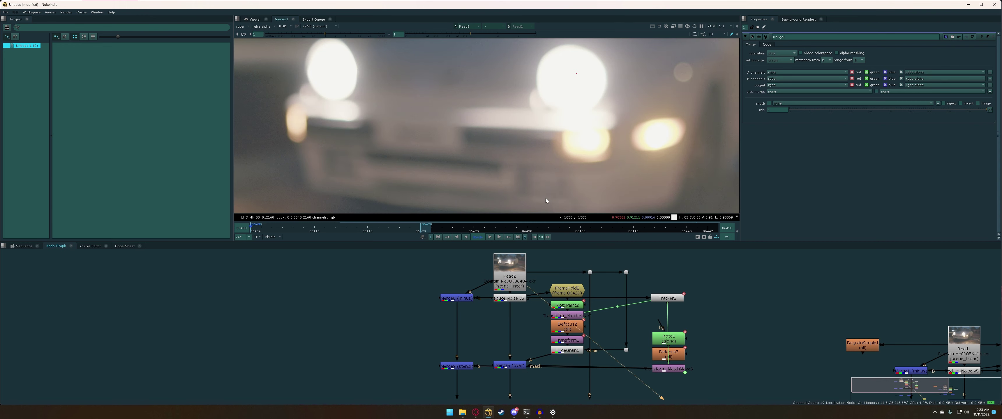
pyautogui.scroll(-1, 544, 197)
pyautogui.moveTo(534, 169); pyautogui.dragTo(533, 157, button='middle')
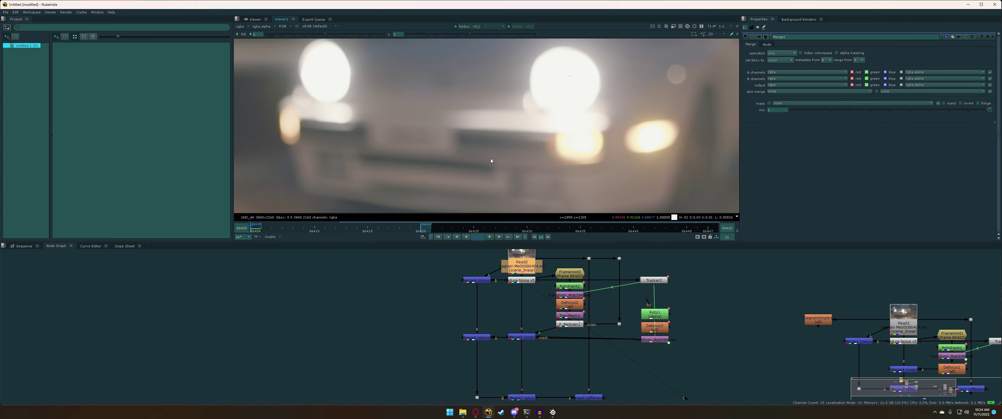
# Step: Open the properties of F_ReGrain1 in the second node setup
pyautogui.scroll(-4, 754, 319)
pyautogui.scroll(5, 880, 346)
pyautogui.moveTo(499, 316); pyautogui.dragTo(578, 366, button='middle')
pyautogui.scroll(-2, 577, 366)
pyautogui.scroll(4, 480, 326)
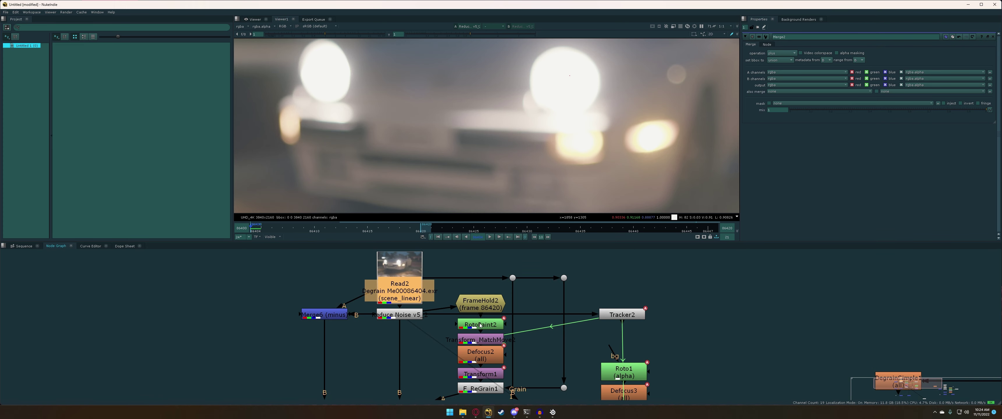
pyautogui.scroll(-2, 506, 361)
pyautogui.scroll(4, 545, 343)
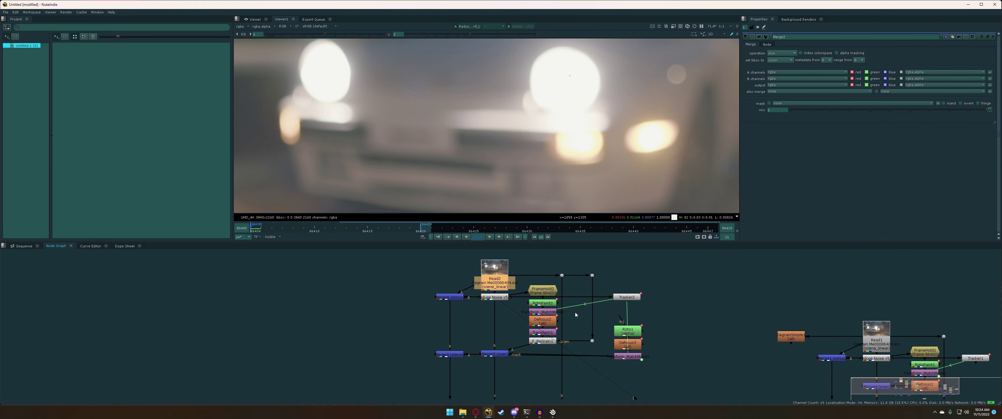
pyautogui.click(547, 345)
pyautogui.scroll(-3, 545, 346)
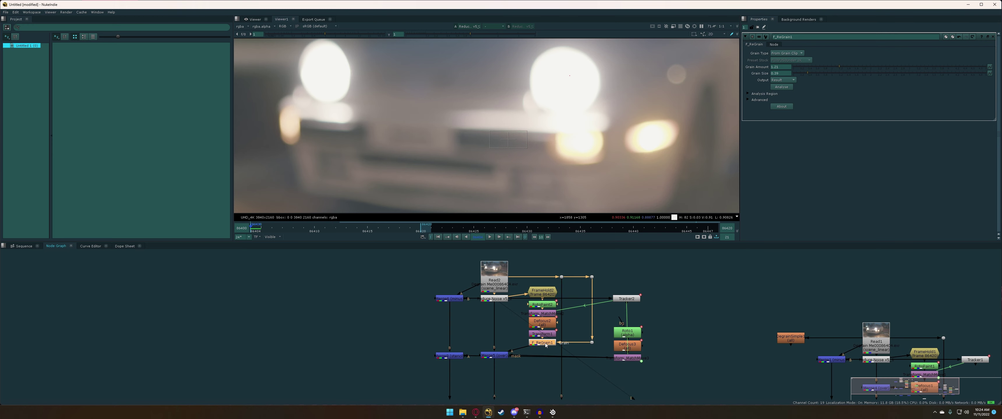
# Step: Show the F_ReGrain1 output in the viewer
pyautogui.scroll(2, 546, 345)
pyautogui.scroll(-2, 546, 346)
pyautogui.scroll(3, 546, 345)
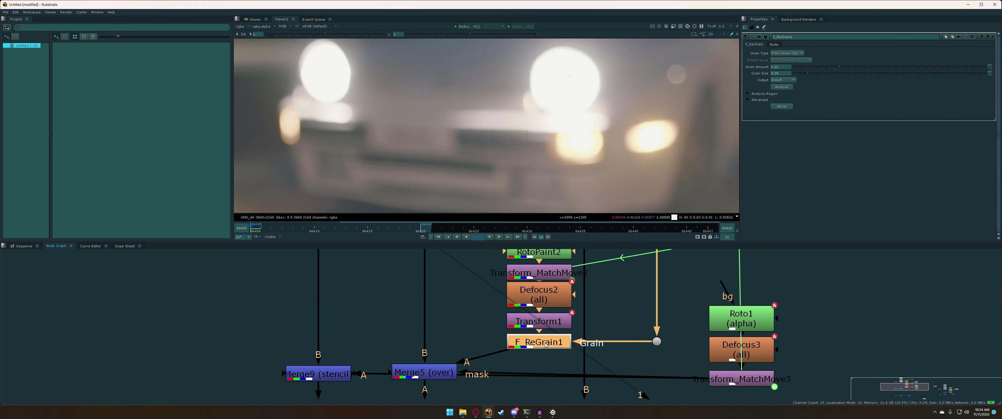
pyautogui.scroll(-1, 546, 345)
pyautogui.press('1')
# Step: Separate F_ReGrain1 from Transform1 to examine its Src and Grain inputs, and put it back directly below Transform1
pyautogui.click(559, 348)
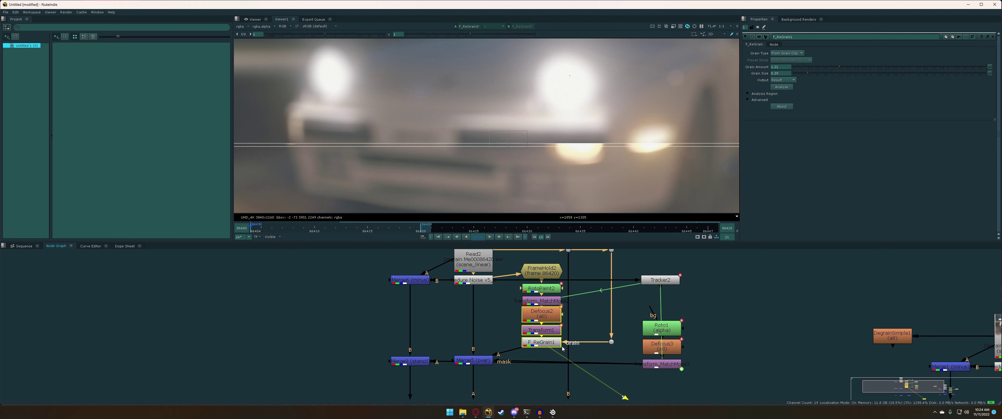
pyautogui.moveTo(559, 348); pyautogui.dragTo(559, 358)
pyautogui.click(538, 343)
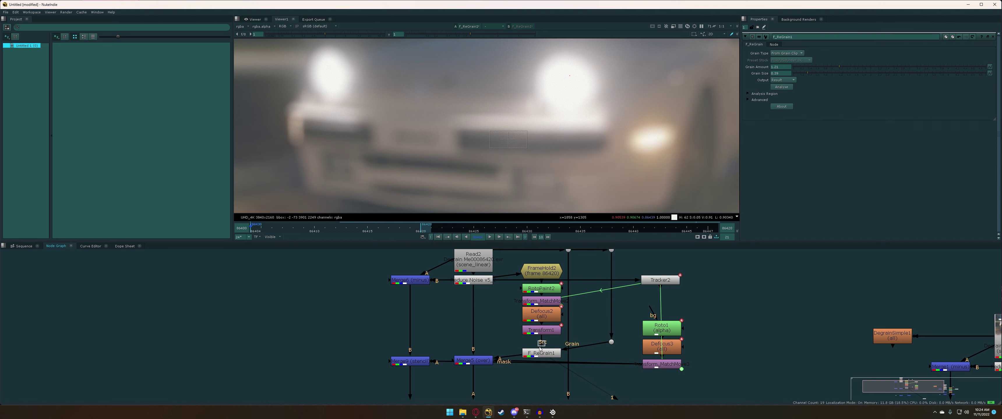
pyautogui.scroll(3, 538, 343)
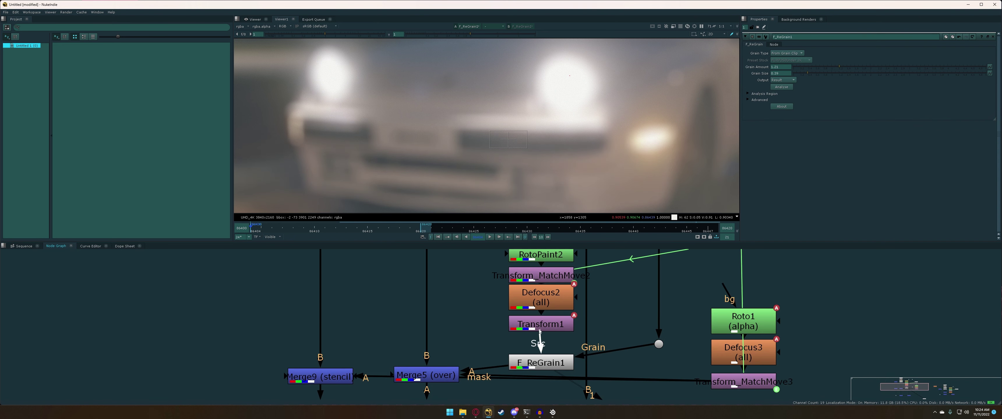
pyautogui.moveTo(579, 355); pyautogui.dragTo(649, 346)
pyautogui.scroll(-2, 556, 342)
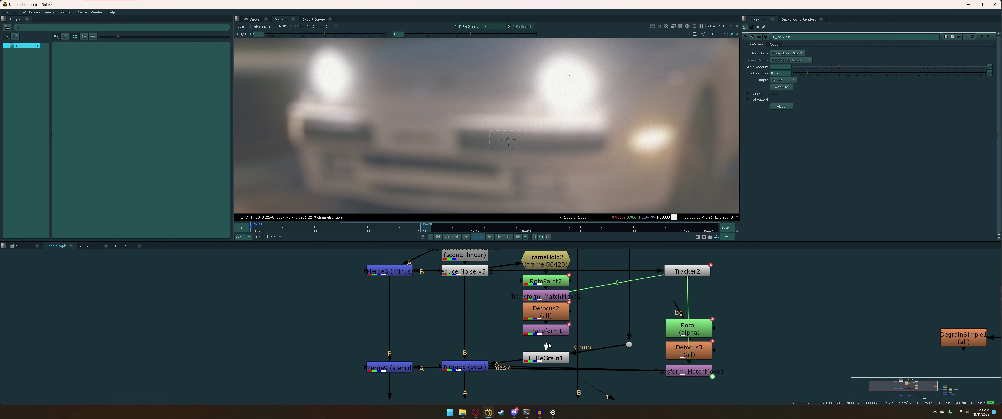
pyautogui.scroll(-1, 550, 338)
pyautogui.scroll(-1, 550, 336)
pyautogui.scroll(3, 550, 333)
pyautogui.moveTo(550, 369); pyautogui.dragTo(550, 356)
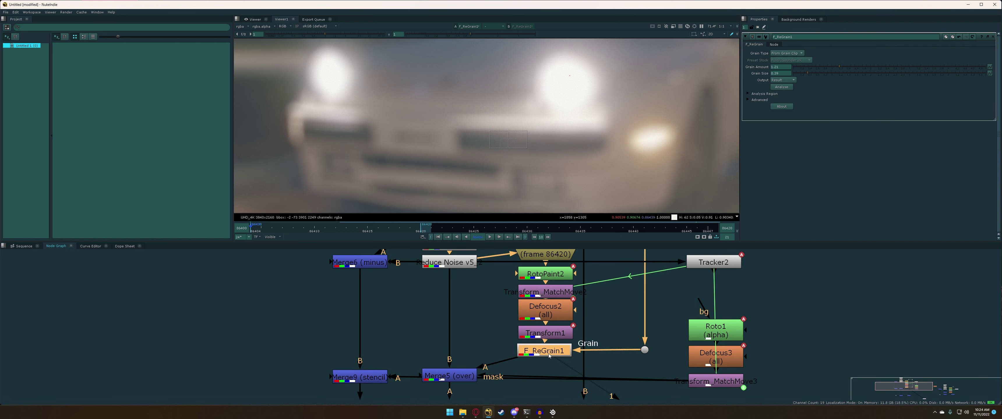
# Step: Show the Read2 plate in the viewer with F_ReGrain1 selected, and examine the grain around its analysis region
pyautogui.scroll(-3, 549, 355)
pyautogui.moveTo(470, 259); pyautogui.dragTo(471, 259)
pyautogui.click(471, 261)
pyautogui.press('1')
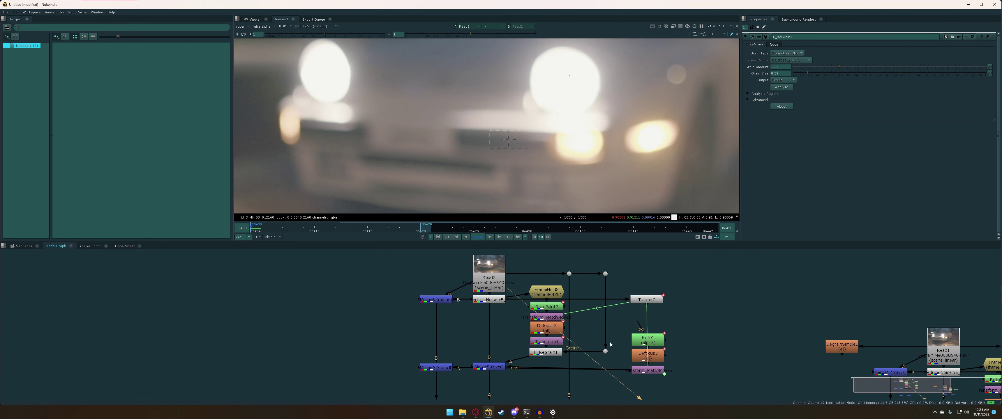
pyautogui.click(552, 353)
pyautogui.scroll(5, 510, 159)
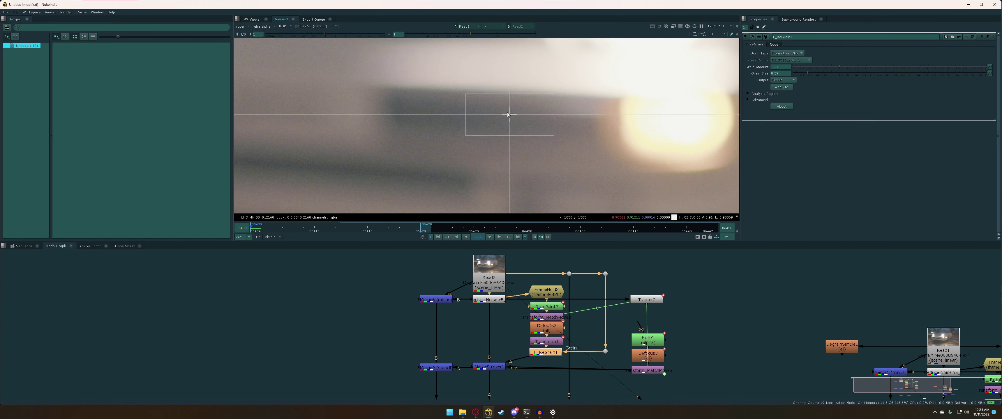
pyautogui.scroll(-2, 510, 121)
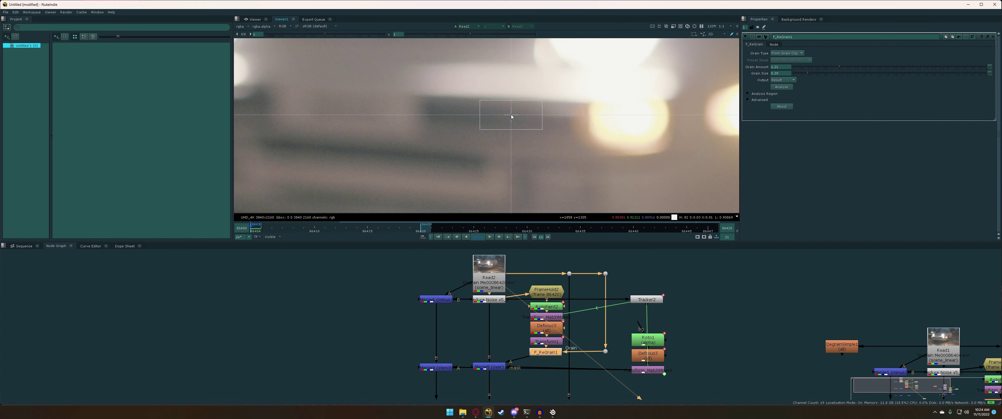
pyautogui.scroll(-2, 533, 124)
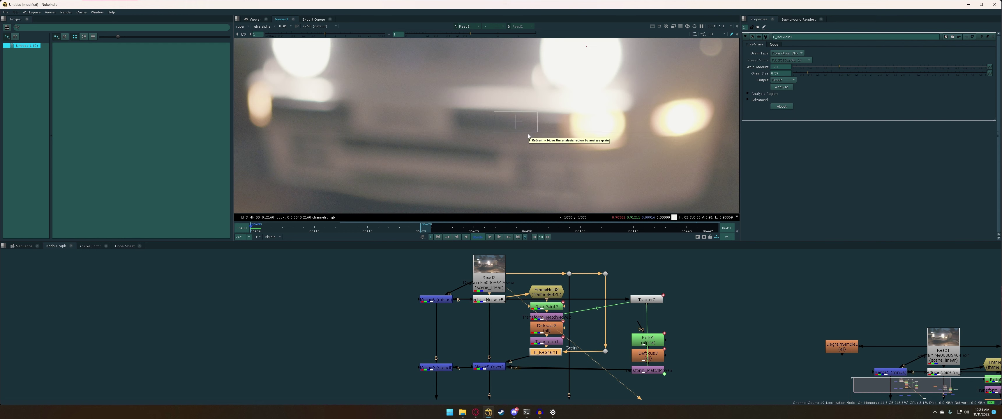
pyautogui.scroll(3, 554, 132)
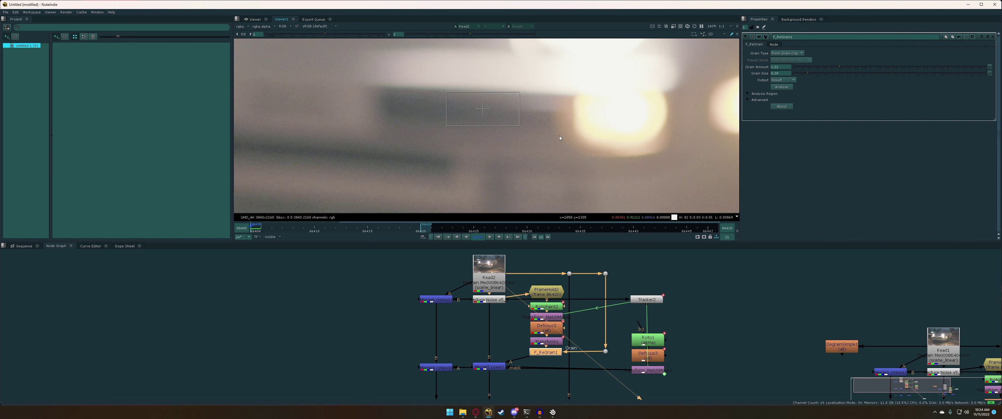
pyautogui.scroll(-1, 544, 135)
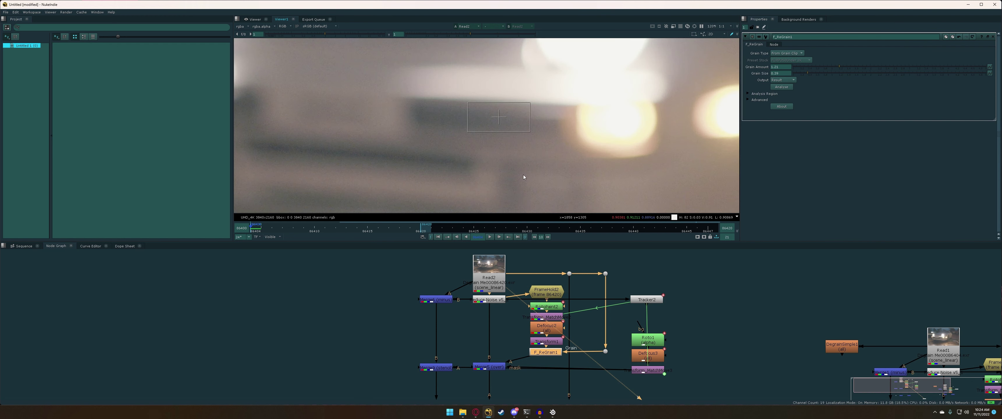
# Step: Show the Merge5 result in the viewer and shift F_ReGrain1's analysis region slightly over the dark bumper opening
pyautogui.click(498, 367)
pyautogui.press('1')
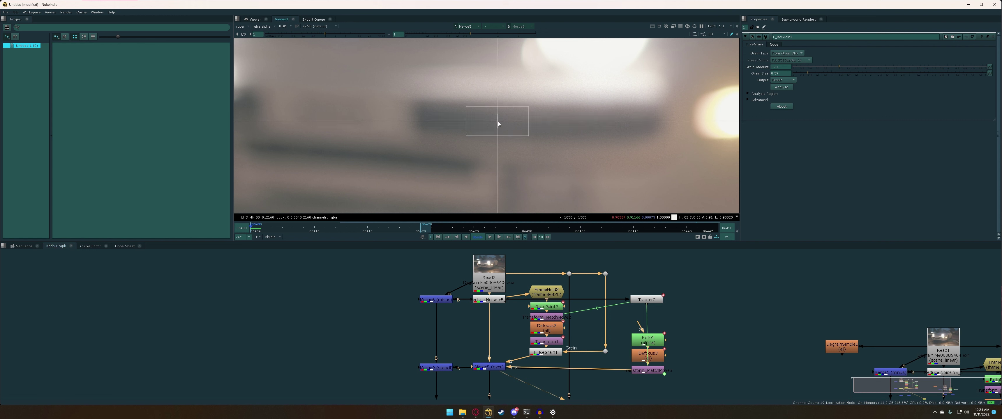
pyautogui.moveTo(497, 120); pyautogui.dragTo(496, 120)
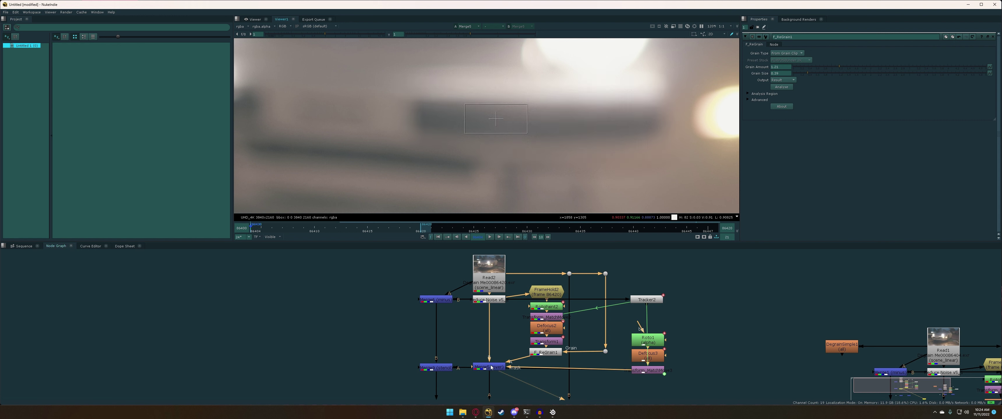
# Step: Examine the regrained bumper area, the F_ReGrain1 connections, and its Grain Amount and Grain Size settings
pyautogui.scroll(-3, 504, 334)
pyautogui.scroll(5, 517, 342)
pyautogui.scroll(3, 408, 94)
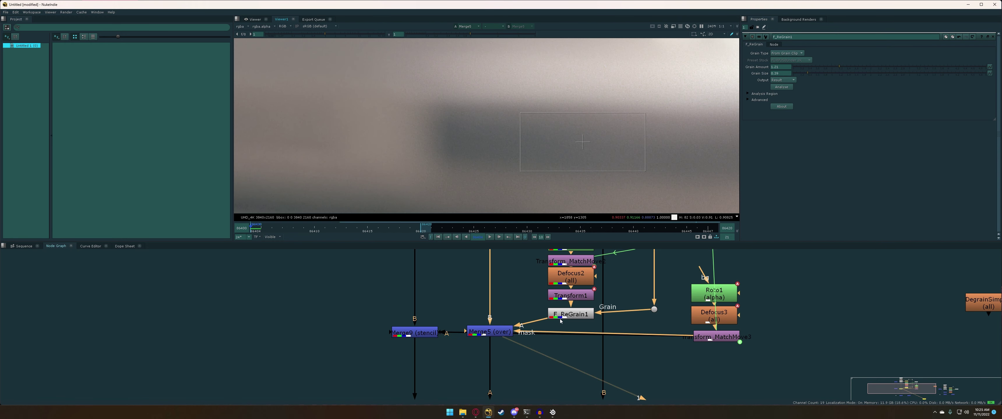
pyautogui.scroll(-4, 565, 141)
pyautogui.scroll(-3, 565, 141)
pyautogui.click(786, 67)
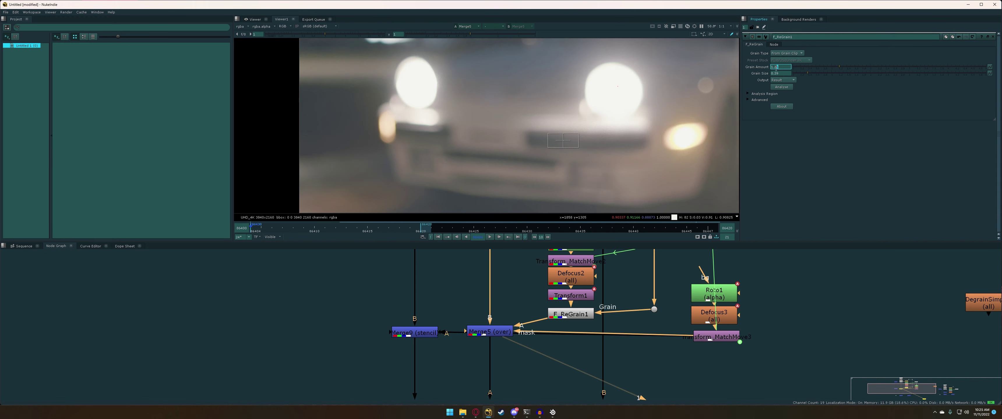
pyautogui.click(788, 72)
# Step: Examine the Merge5 result around the analysis region, both close up and with the whole car front in view
pyautogui.scroll(5, 560, 161)
pyautogui.scroll(-3, 548, 272)
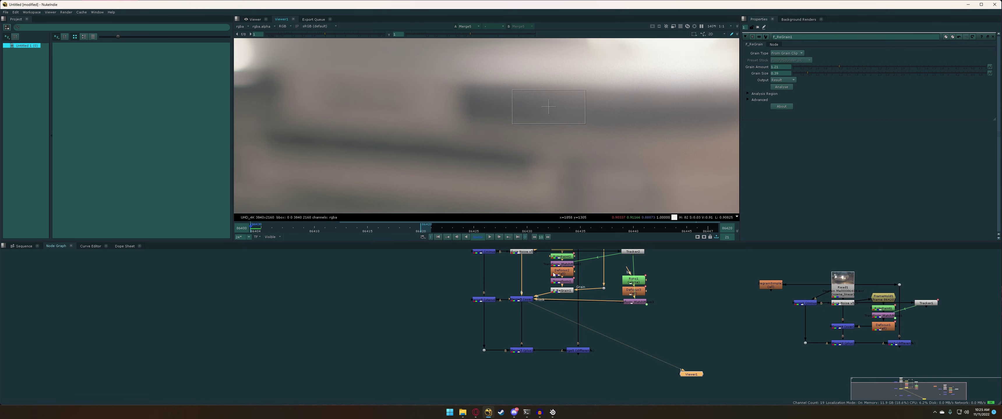
pyautogui.scroll(2, 542, 319)
pyautogui.scroll(-4, 559, 145)
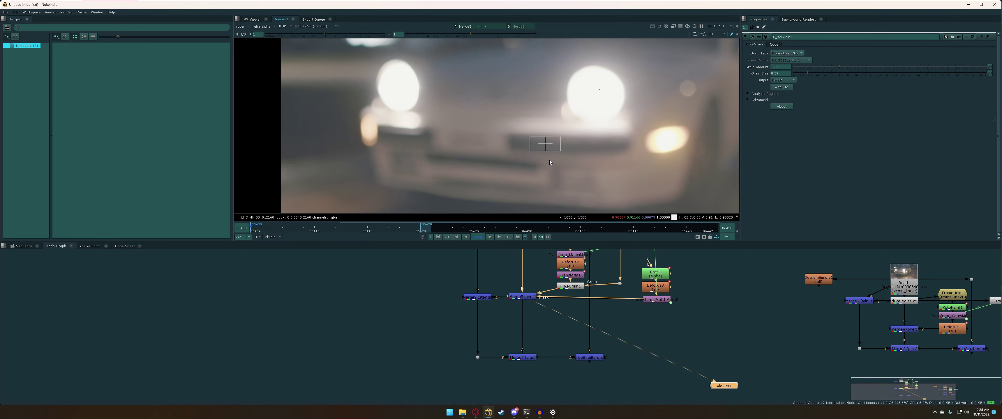
pyautogui.scroll(3, 535, 155)
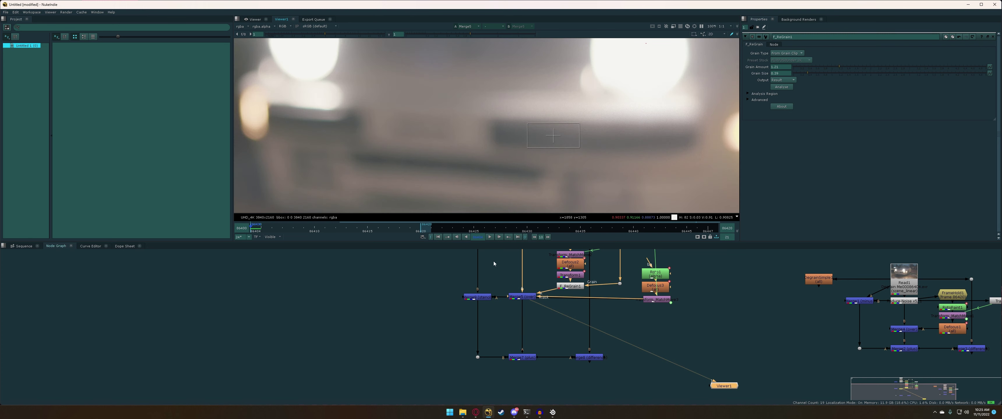
pyautogui.scroll(2, 553, 136)
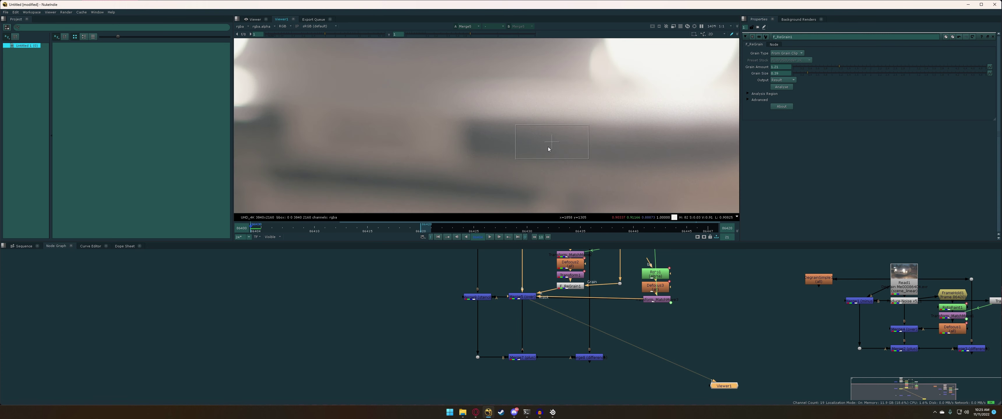
pyautogui.scroll(-4, 548, 150)
pyautogui.scroll(4, 565, 149)
pyautogui.scroll(-4, 566, 150)
pyautogui.scroll(4, 565, 149)
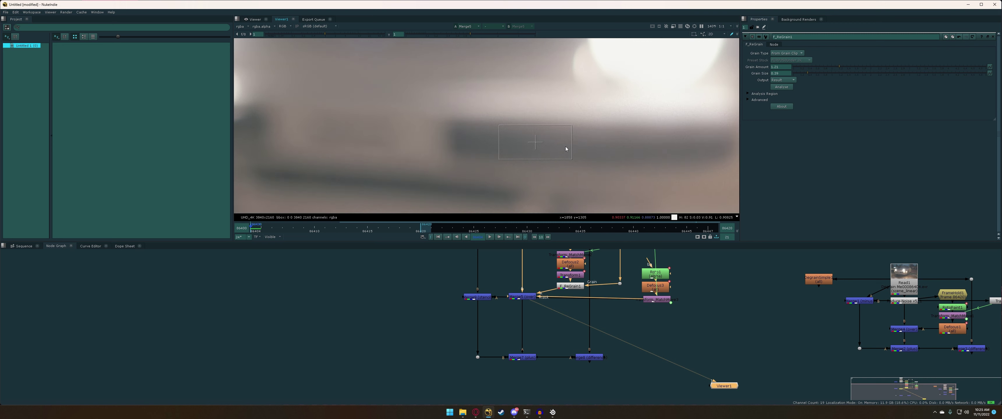
pyautogui.scroll(-1, 565, 150)
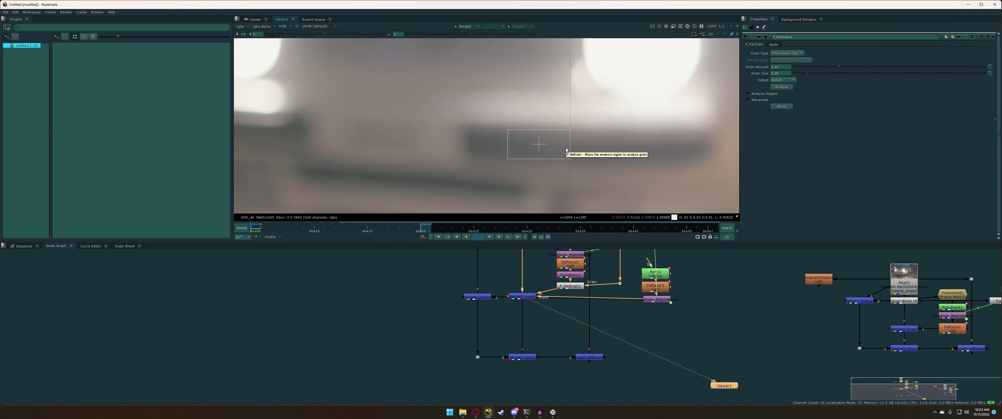
# Step: Open the Roto1 properties and examine its mask shape around the bumper opening
pyautogui.scroll(2, 574, 284)
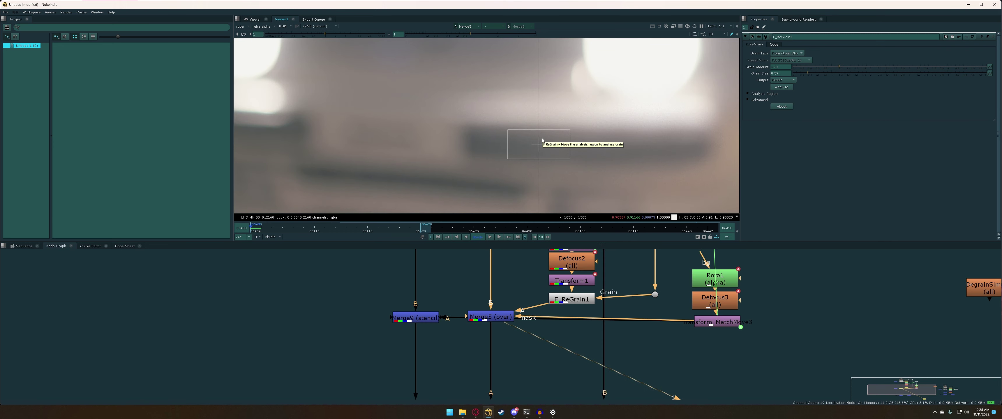
pyautogui.scroll(4, 581, 301)
pyautogui.scroll(-3, 581, 301)
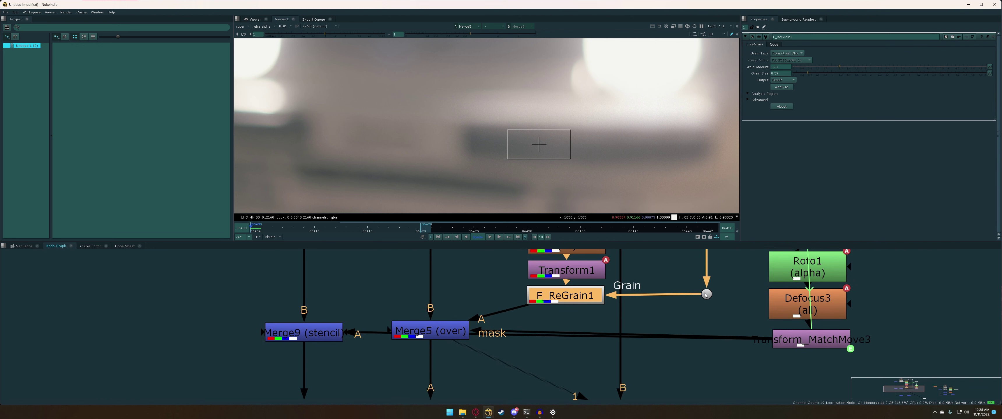
pyautogui.scroll(-2, 705, 297)
pyautogui.doubleClick(771, 283)
pyautogui.scroll(-3, 554, 133)
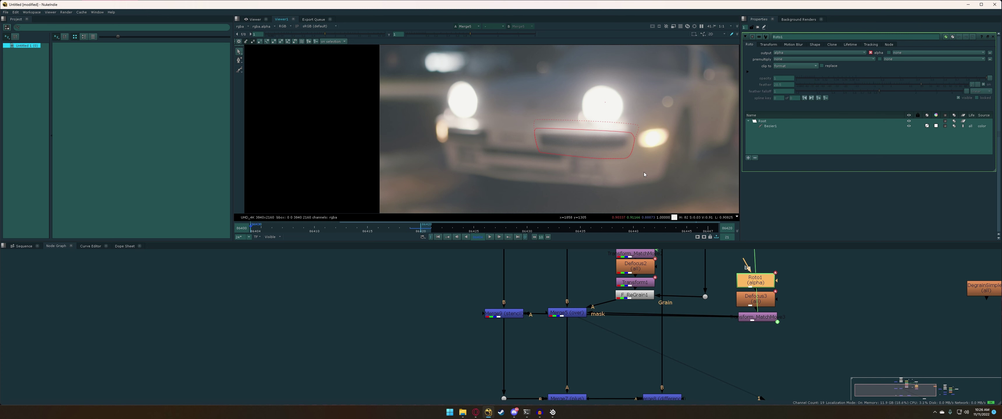
# Step: Check the connections of Merge5 and open the properties of the Merge9 stencil node
pyautogui.click(565, 316)
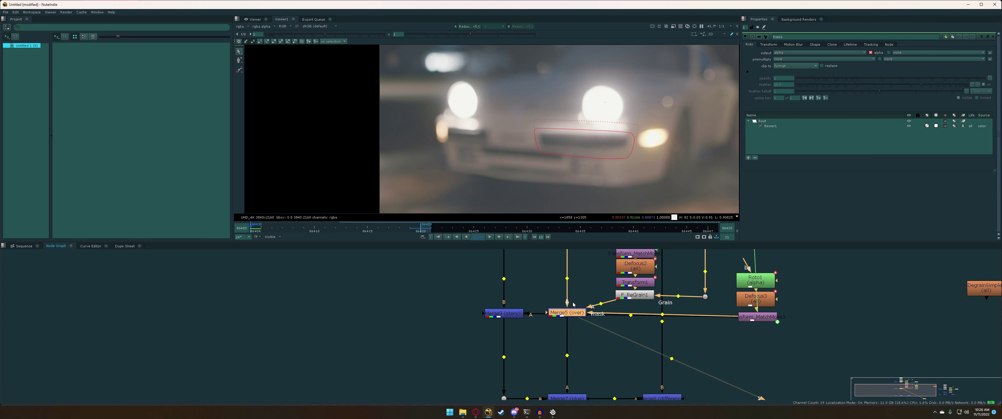
pyautogui.scroll(-3, 603, 310)
pyautogui.scroll(3, 636, 307)
pyautogui.click(455, 334)
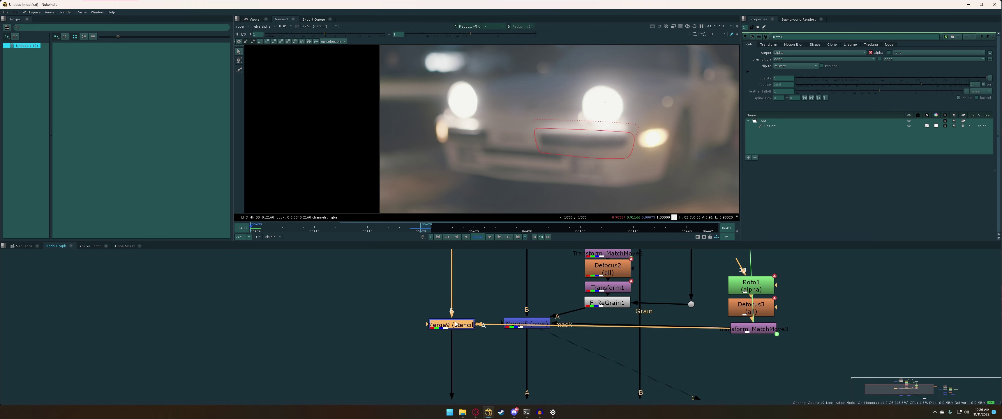
pyautogui.scroll(3, 457, 339)
pyautogui.doubleClick(469, 335)
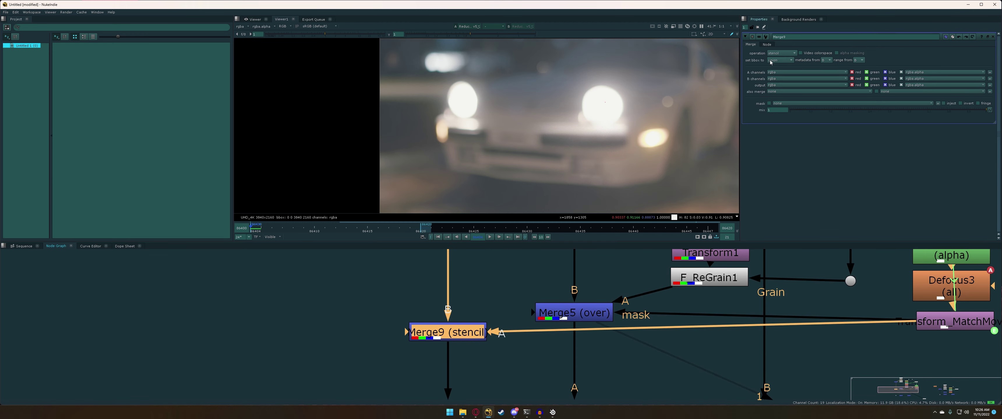
# Step: Trace the Merge9 stencil's B input up to the minus merge beside the denoise node and select that merge
pyautogui.scroll(-4, 492, 313)
pyautogui.moveTo(481, 299); pyautogui.dragTo(476, 324, button='middle')
pyautogui.scroll(3, 477, 280)
pyautogui.click(479, 273)
pyautogui.scroll(-3, 483, 274)
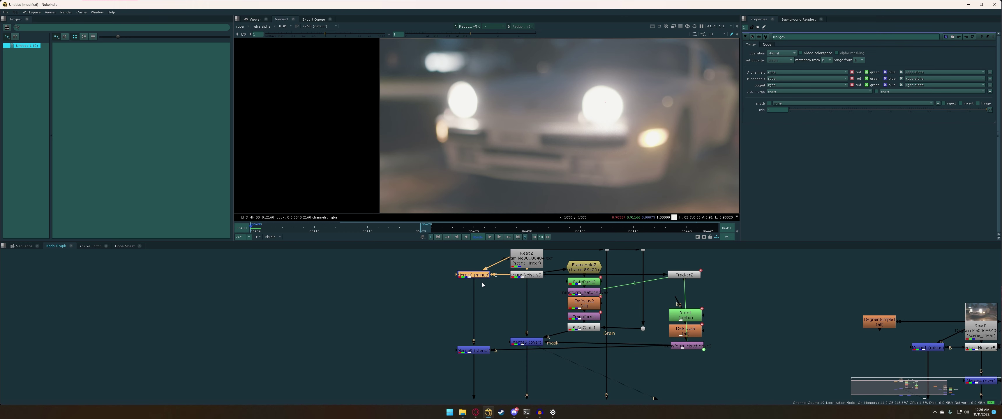
# Step: Display the Merge9 stencil result in the viewer and look over the whole extracted grain image
pyautogui.scroll(2, 486, 288)
pyautogui.scroll(-2, 503, 330)
pyautogui.scroll(4, 471, 373)
pyautogui.click(492, 343)
pyautogui.press('1')
pyautogui.scroll(-3, 596, 128)
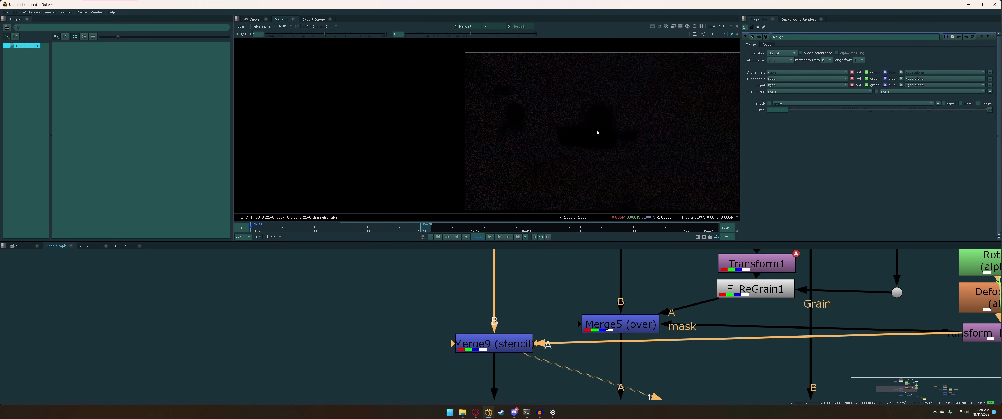
pyautogui.scroll(2, 597, 129)
pyautogui.scroll(-4, 614, 302)
pyautogui.moveTo(605, 157); pyautogui.dragTo(568, 131, button='middle')
# Step: Examine the stencilled-out bumper area of the Merge9 grain image up close
pyautogui.scroll(3, 568, 131)
pyautogui.moveTo(487, 97); pyautogui.dragTo(695, 201)
pyautogui.moveTo(670, 190); pyautogui.dragTo(565, 152, button='middle')
pyautogui.scroll(-4, 559, 150)
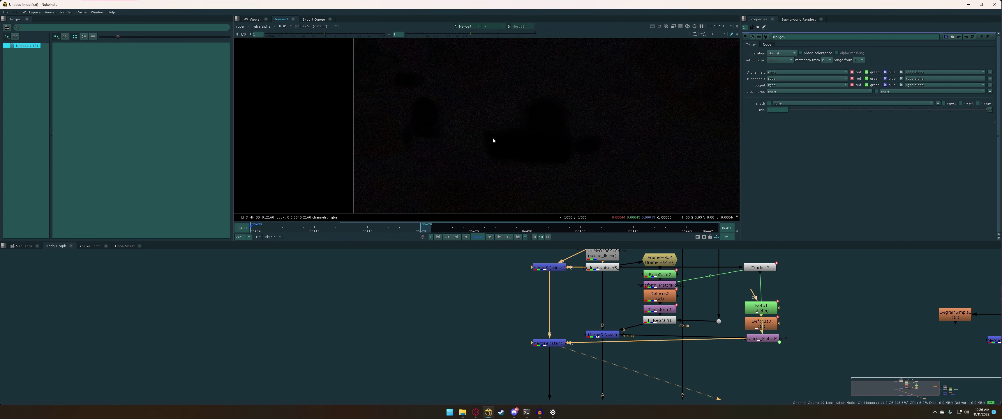
pyautogui.scroll(4, 492, 141)
pyautogui.moveTo(485, 131); pyautogui.dragTo(641, 182)
# Step: Display the result of the lower merge that combines the Merge9 grain with the Merge5 output
pyautogui.scroll(-3, 624, 324)
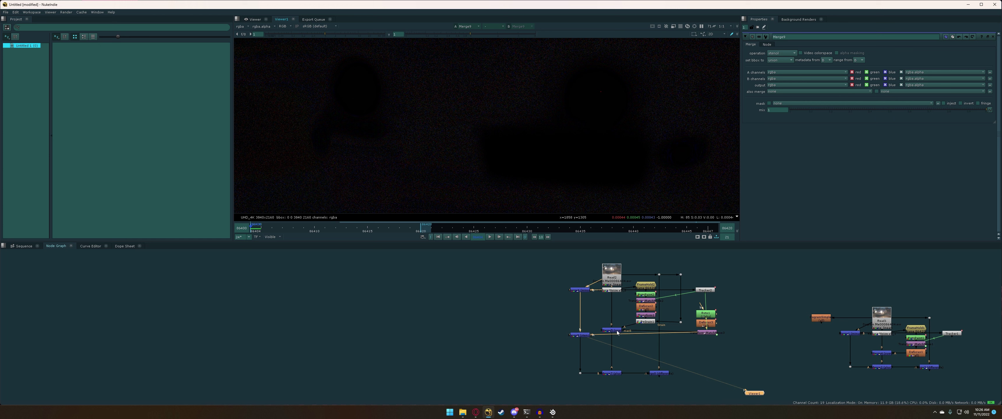
pyautogui.moveTo(617, 334); pyautogui.dragTo(616, 337)
pyautogui.scroll(3, 618, 362)
pyautogui.click(608, 381)
pyautogui.press('1')
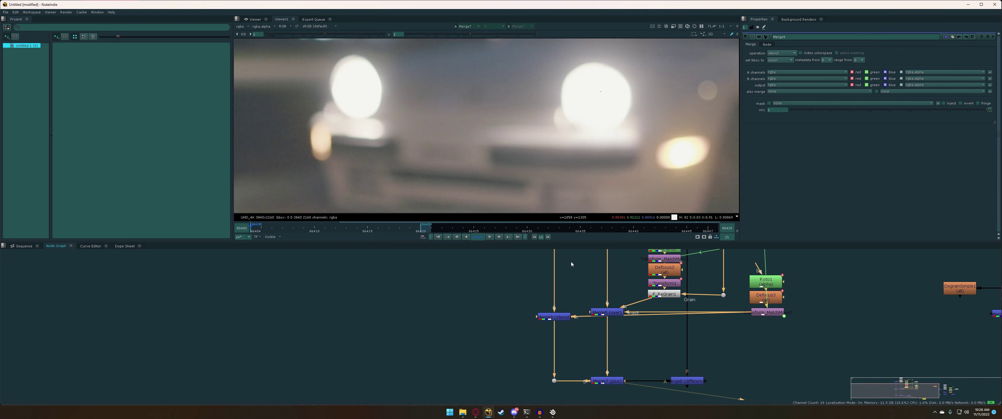
# Step: Examine the grain around the car's bumper in the combined result, both close up and with the whole frame in view
pyautogui.scroll(-4, 564, 138)
pyautogui.scroll(9, 539, 140)
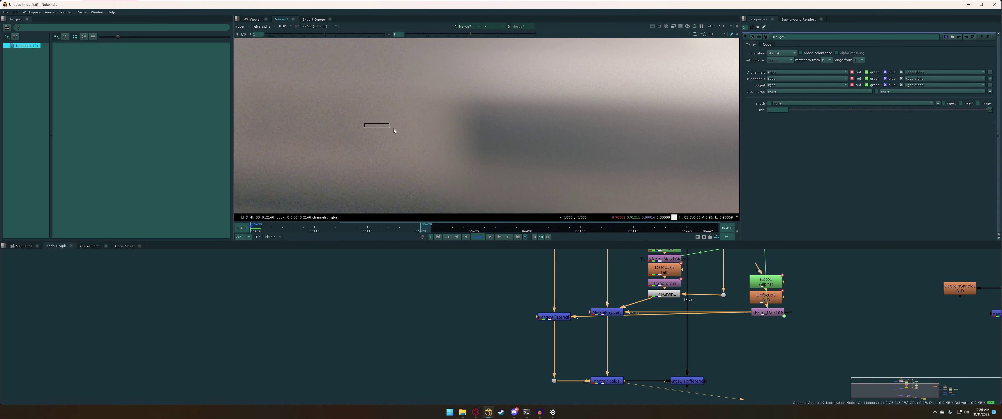
pyautogui.scroll(-6, 554, 162)
pyautogui.scroll(5, 541, 156)
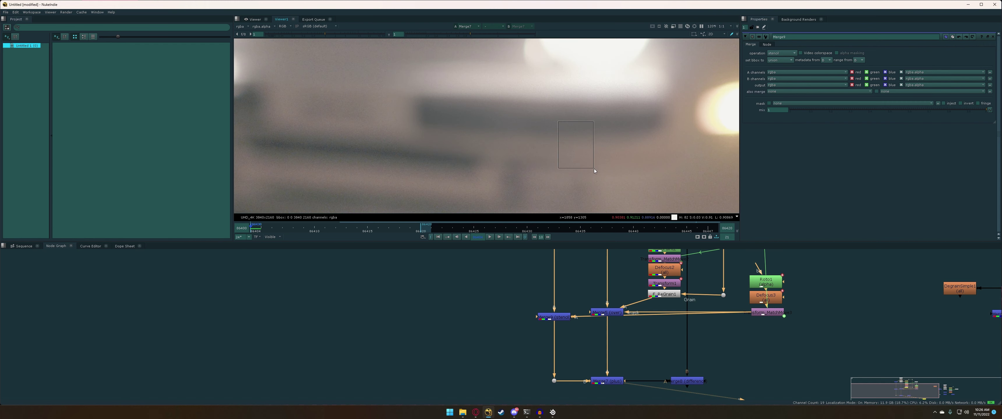
pyautogui.scroll(-4, 589, 168)
pyautogui.scroll(-2, 552, 155)
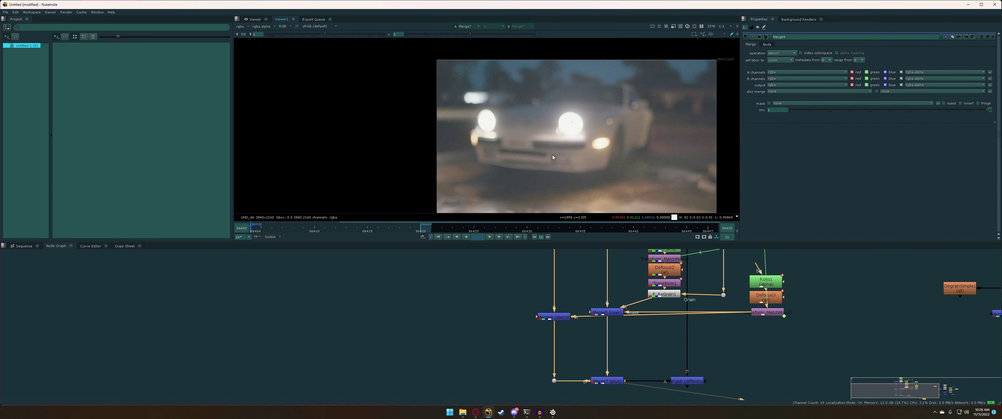